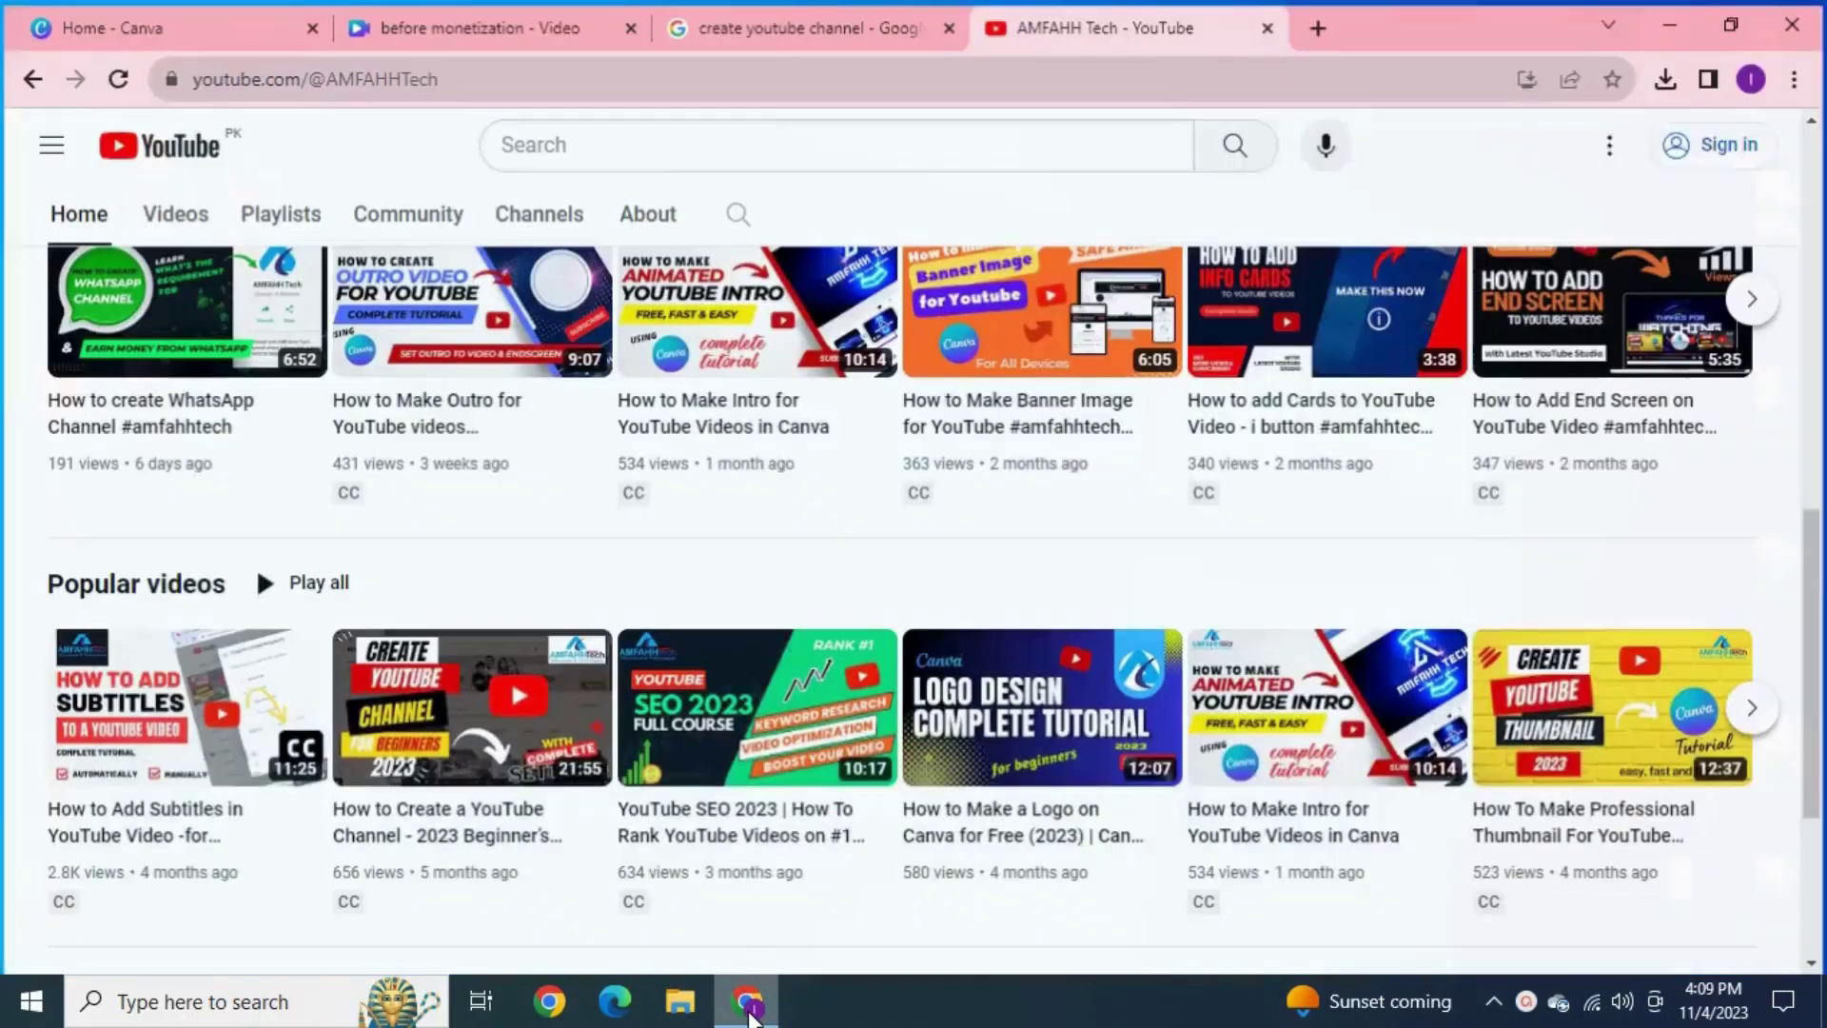
- Scroll back up the Earn page after confirming both joining requirements are met
{"action": "scroll", "coordinate": [814, 932], "scroll_direction": "up", "scroll_amount": 10}
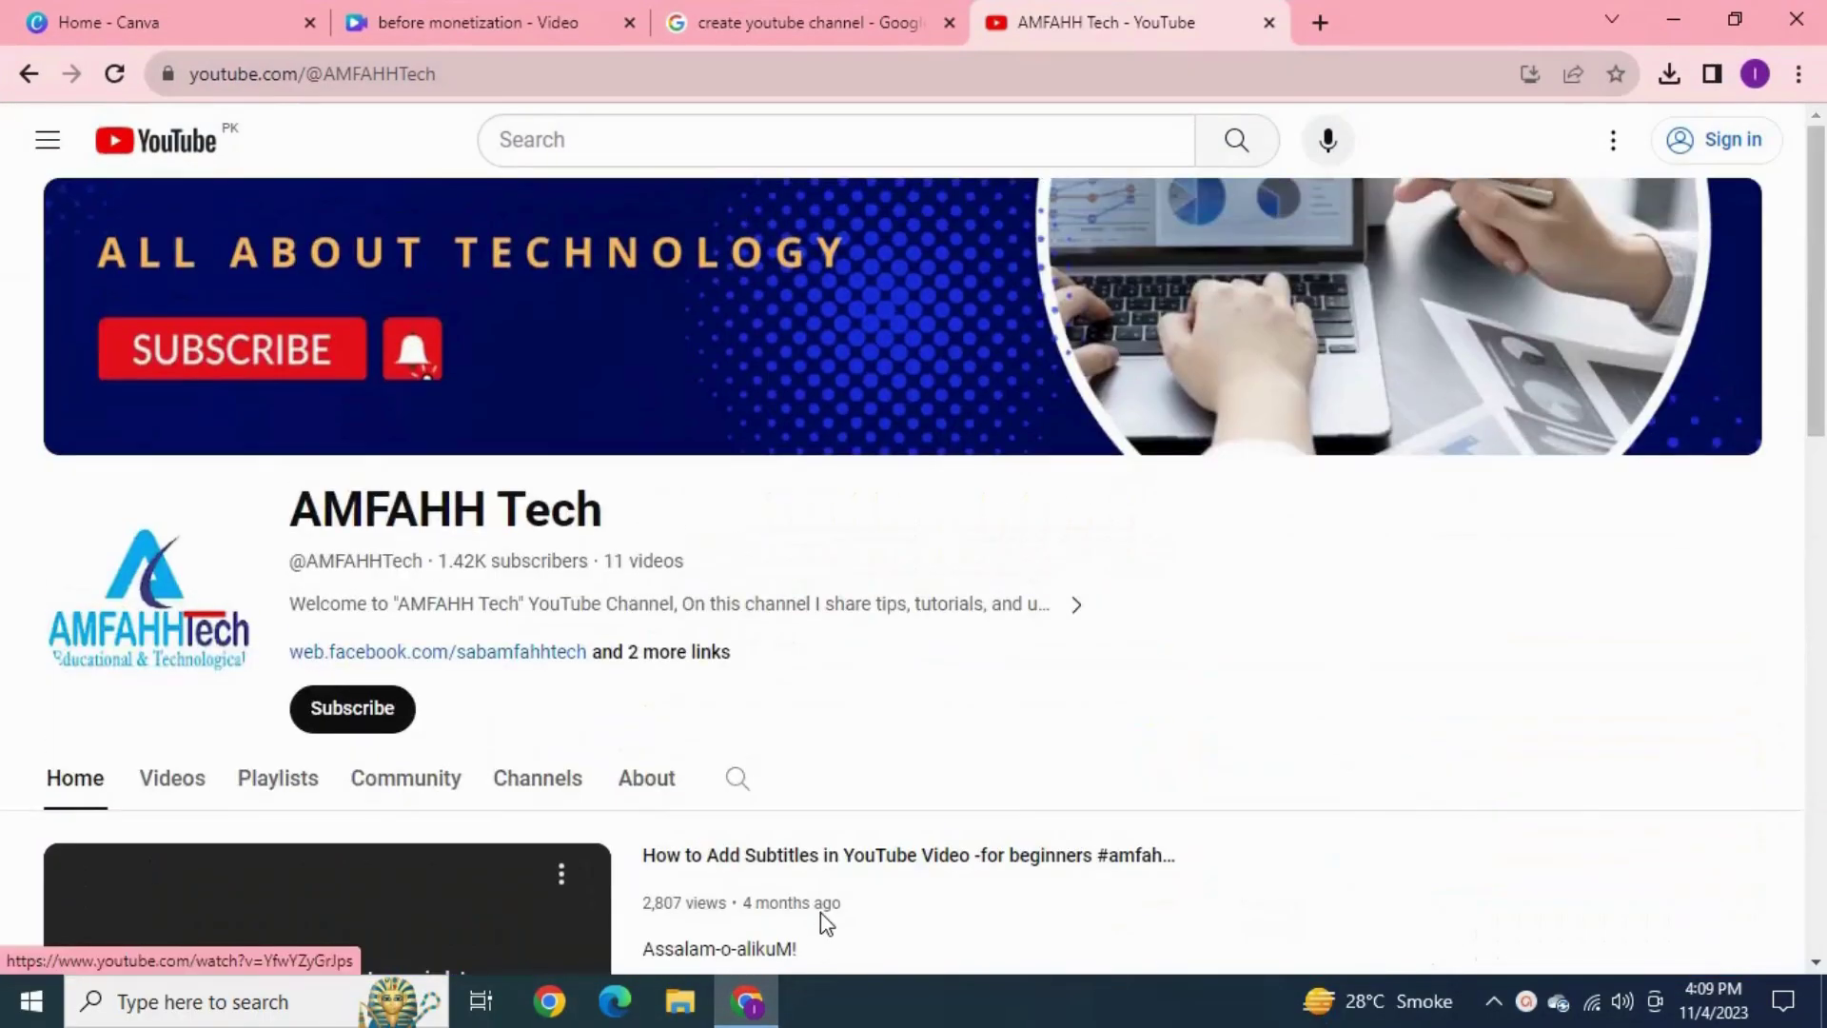
- Go from the YouTube home page to YouTube Studio through the account menu, showing the 1,263-subscriber dashboard
{"action": "scroll", "coordinate": [1340, 565], "scroll_direction": "down", "scroll_amount": 10}
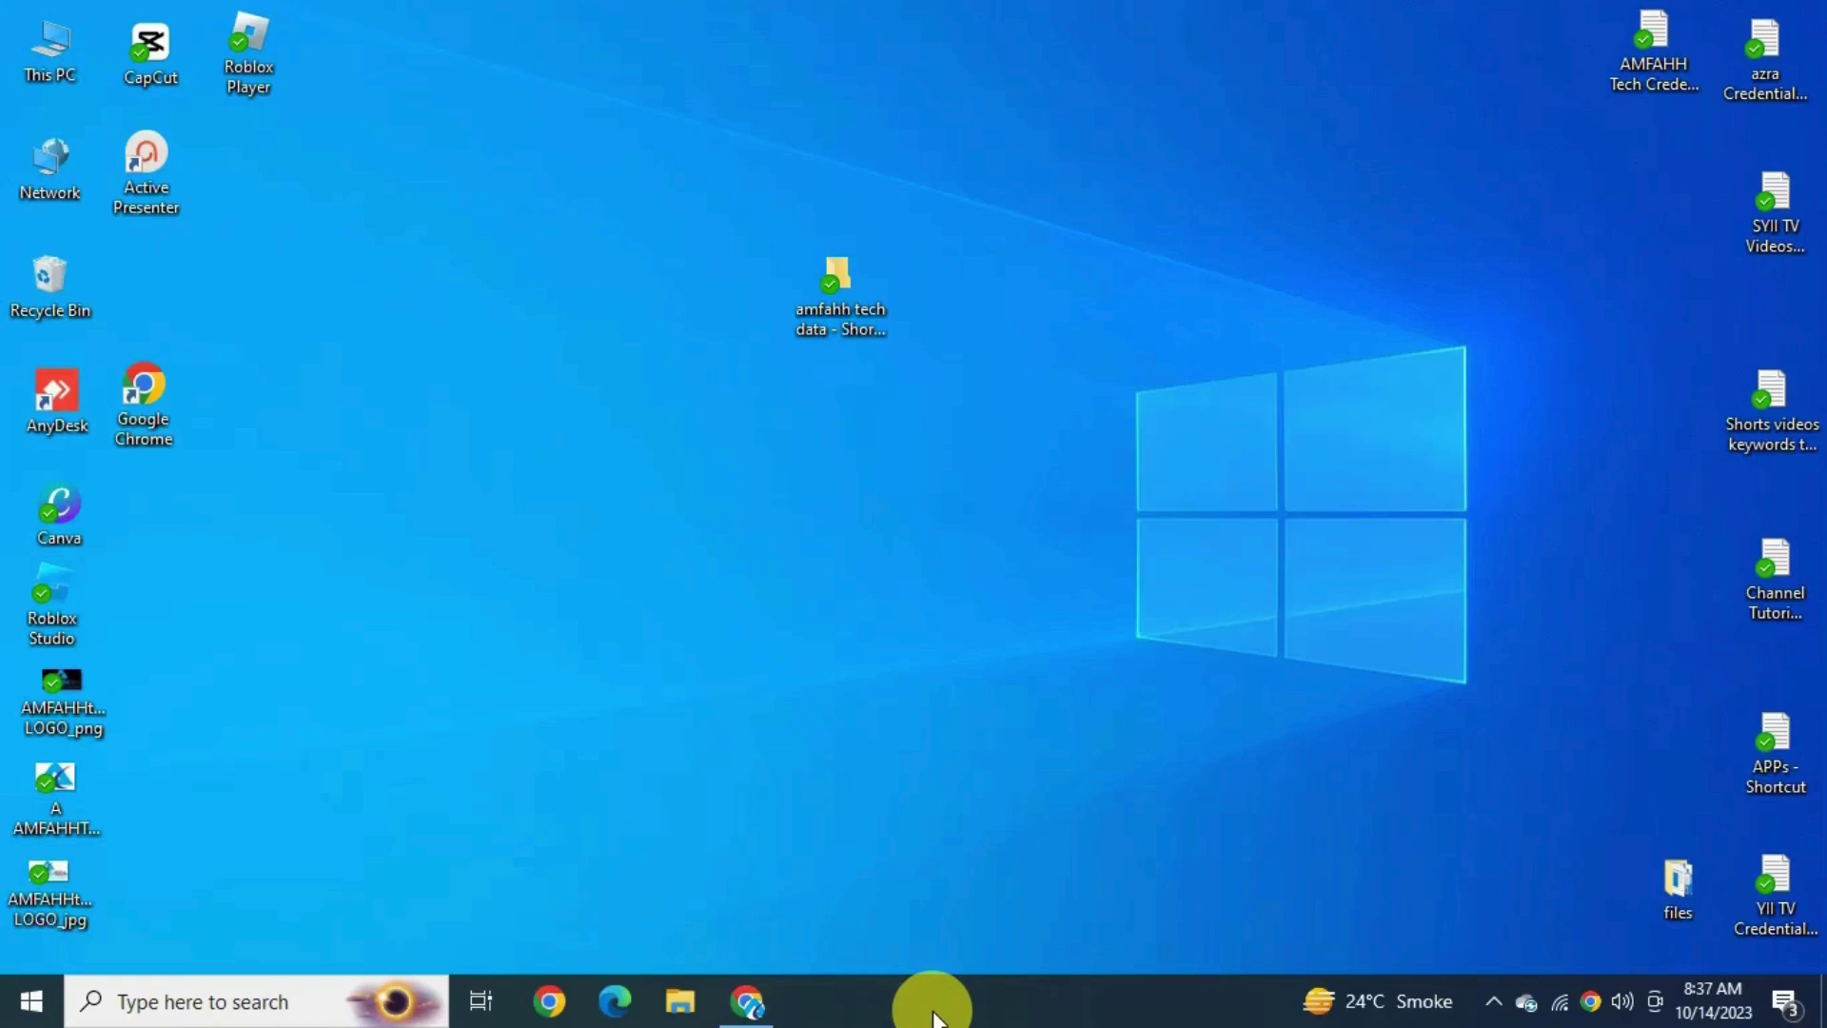
{"action": "left_click", "coordinate": [747, 1001]}
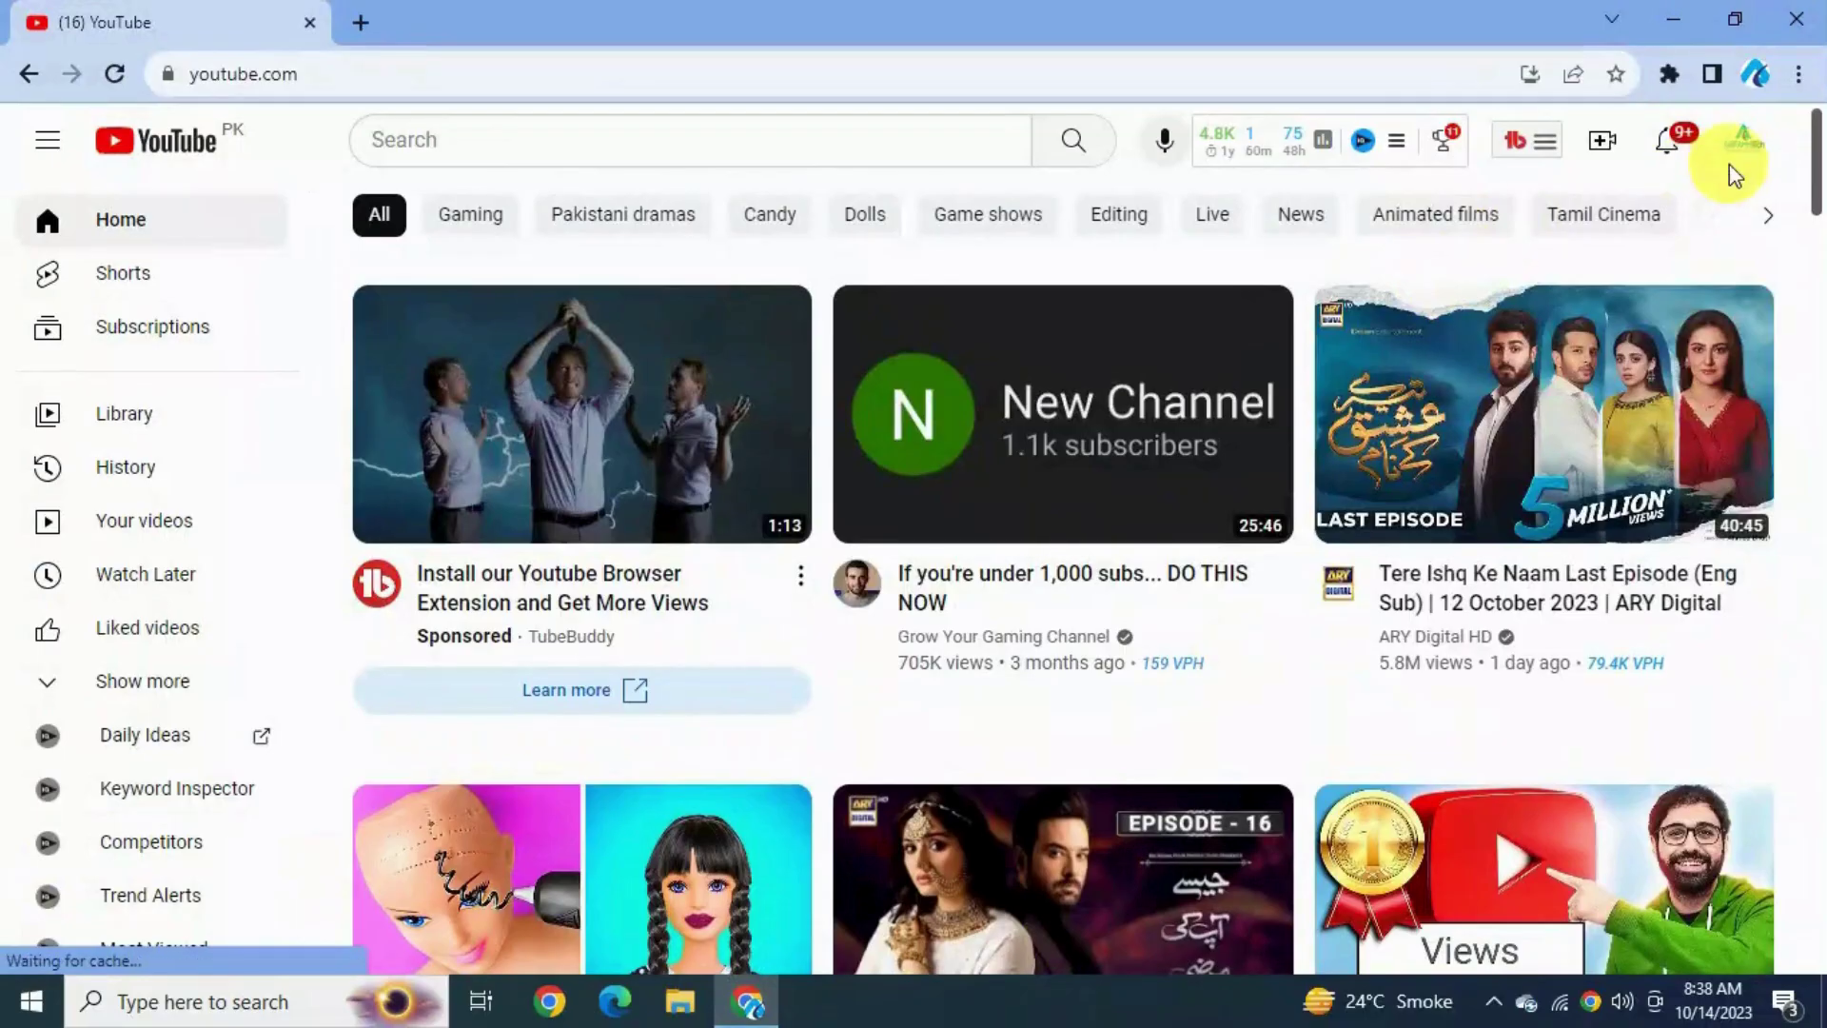
{"action": "left_click", "coordinate": [1746, 163]}
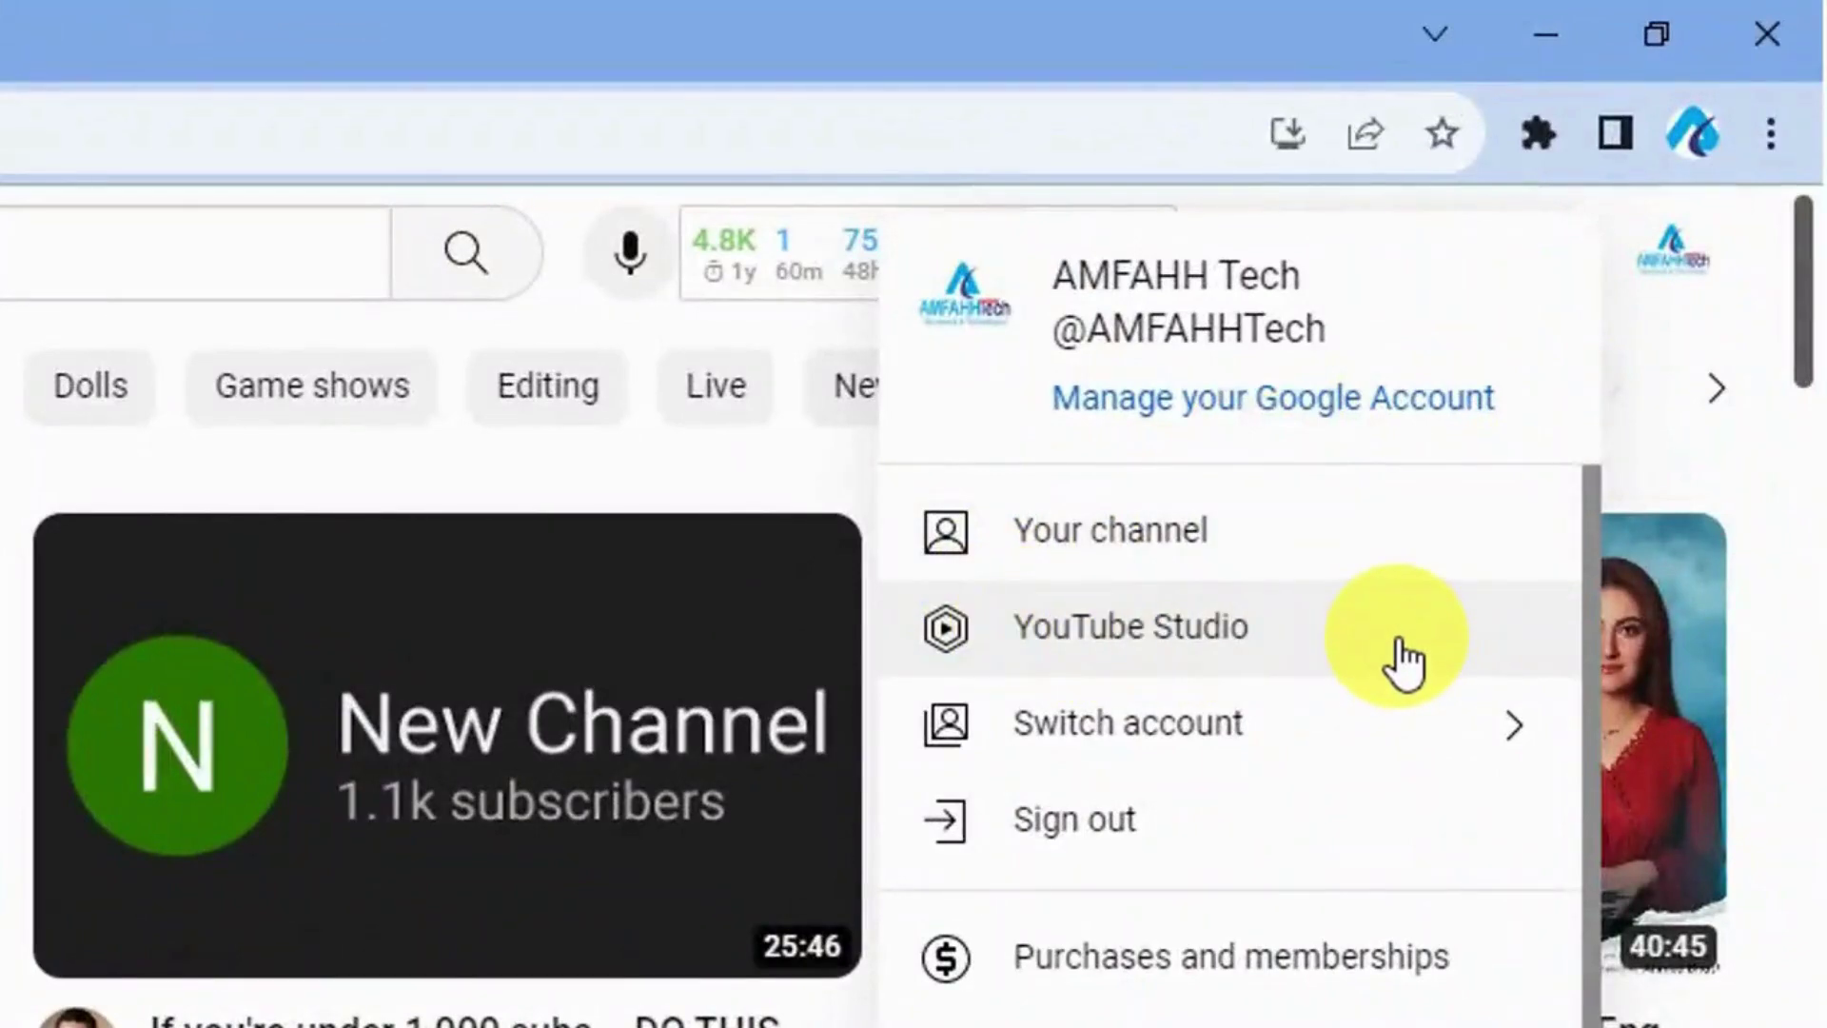
{"action": "left_click", "coordinate": [1403, 663]}
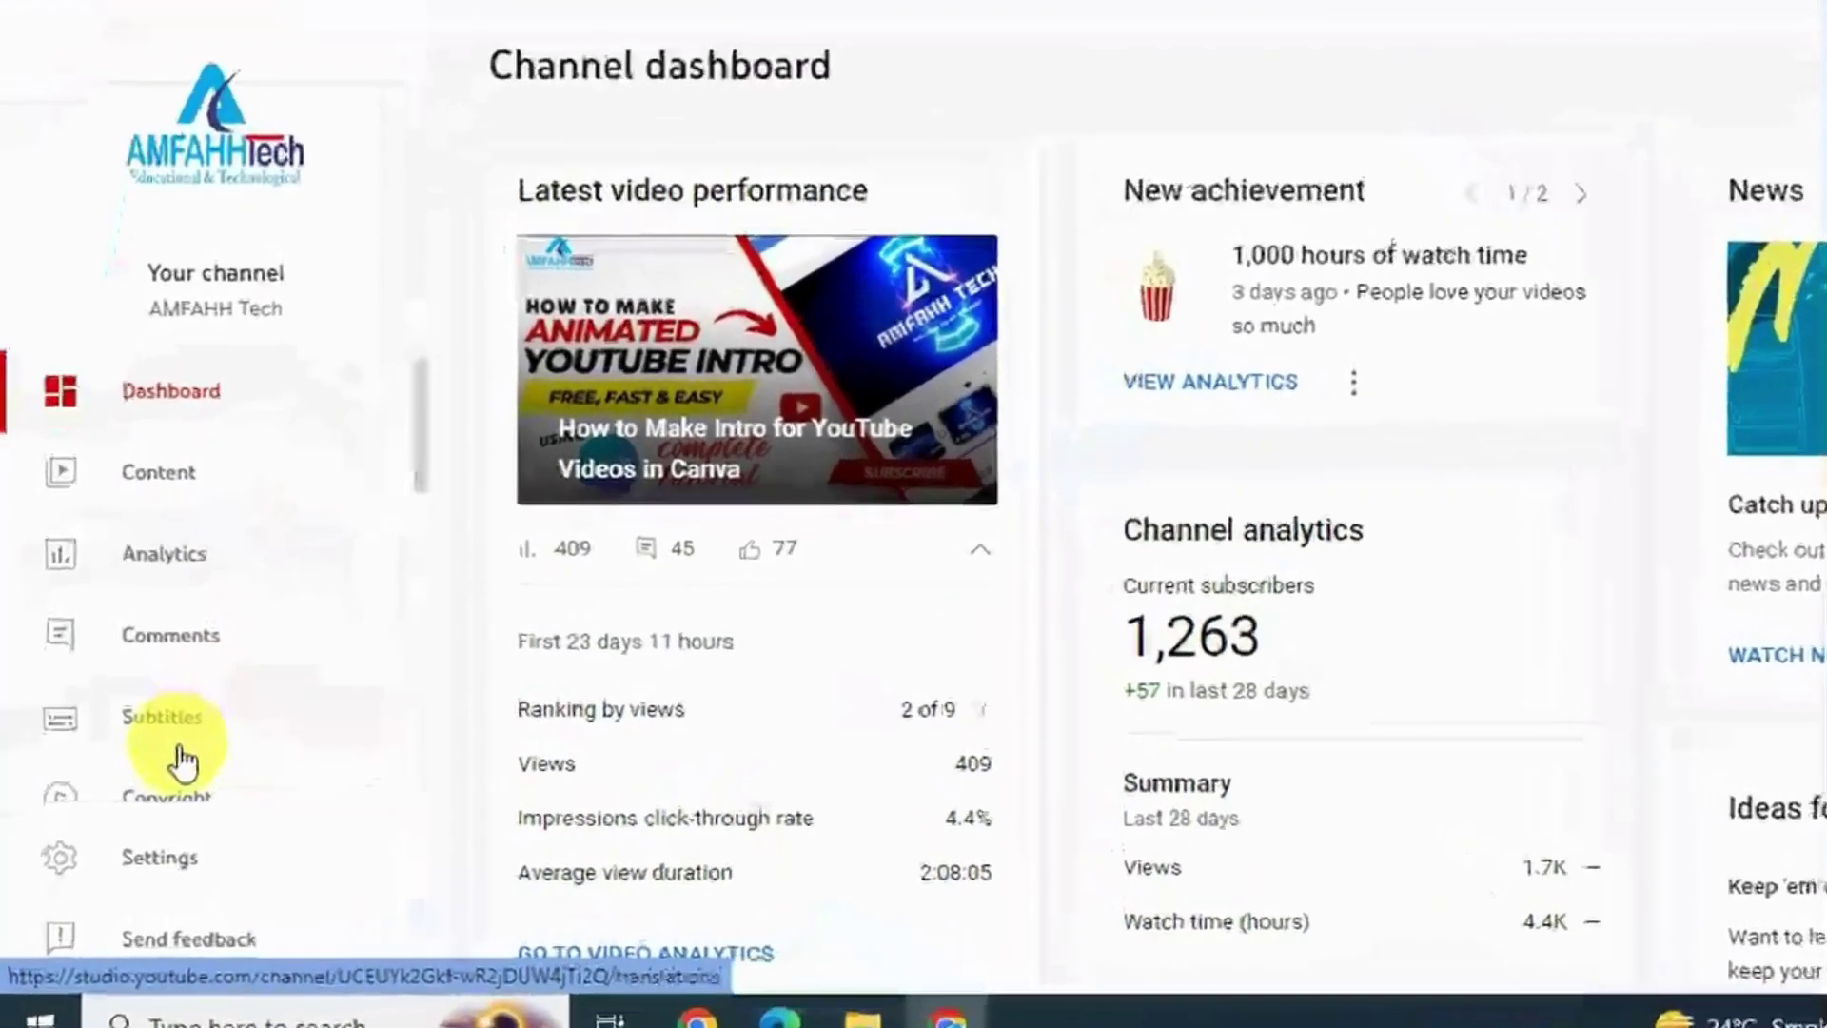
{"action": "scroll", "coordinate": [143, 780], "scroll_direction": "down", "scroll_amount": 1}
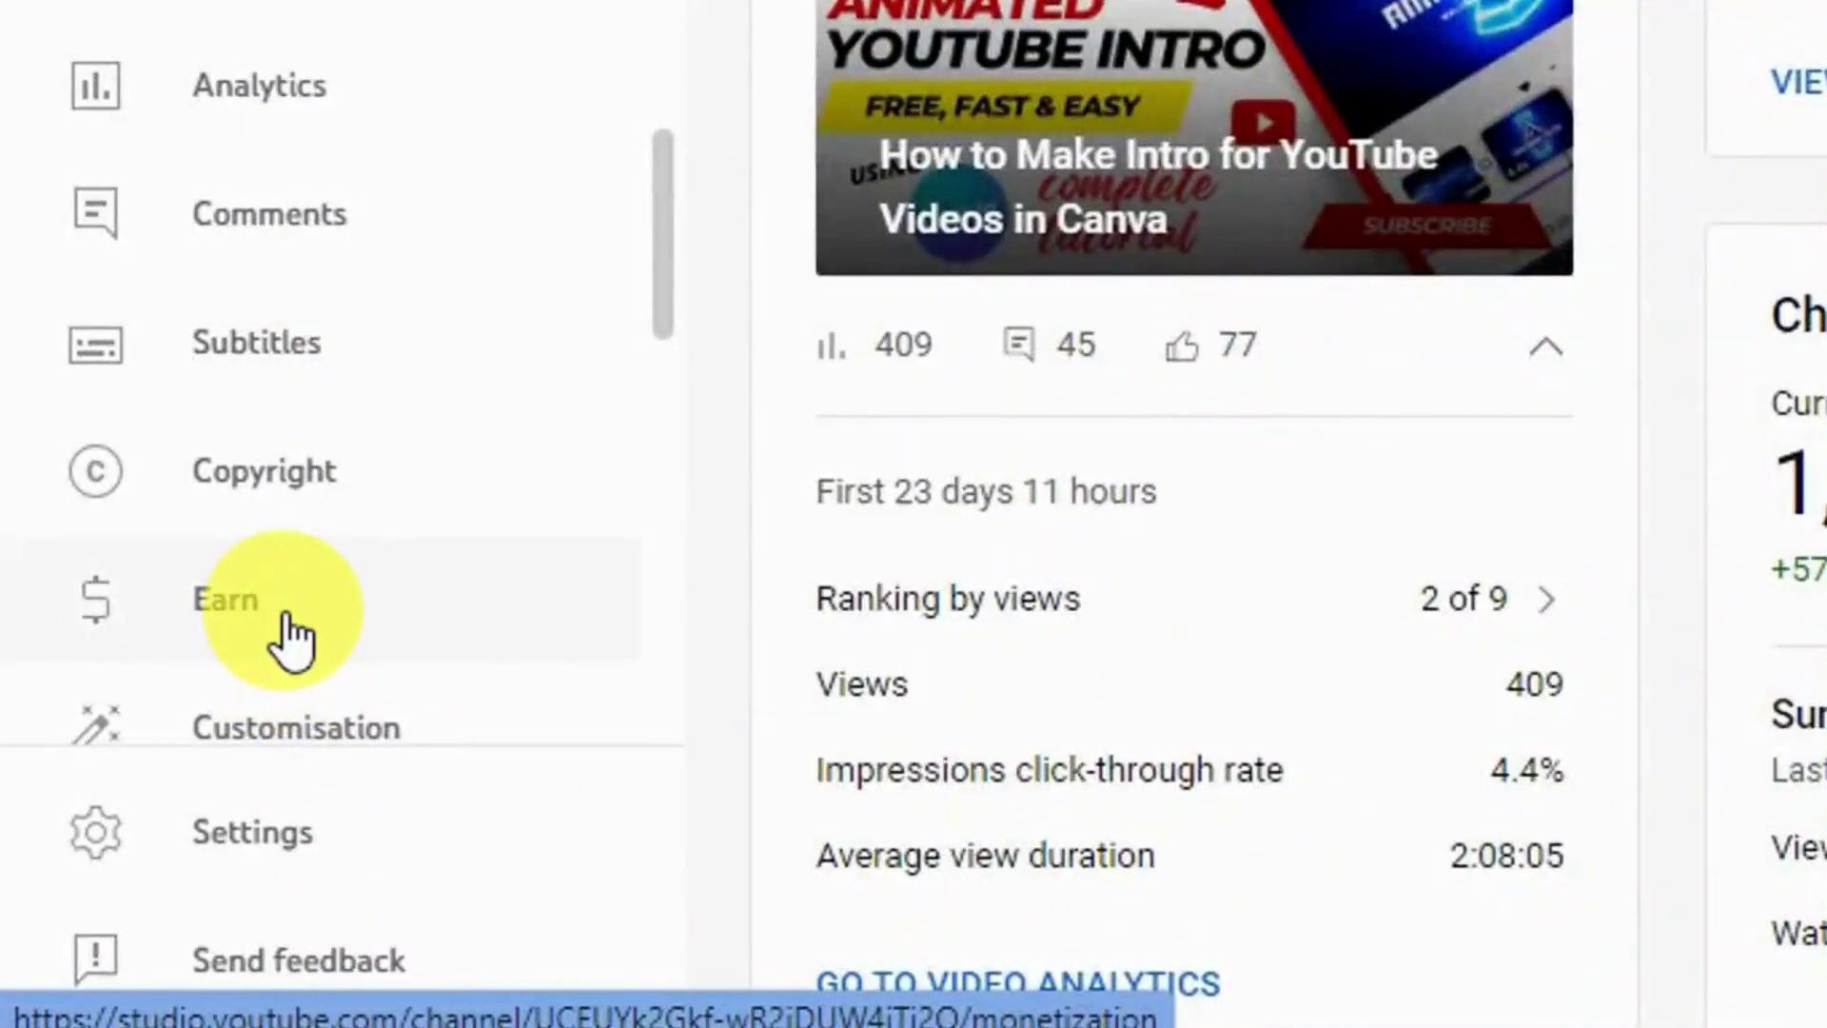
- Open the Earn page and find the 'Reach requirements to apply' step under How to join
{"action": "left_click", "coordinate": [288, 633]}
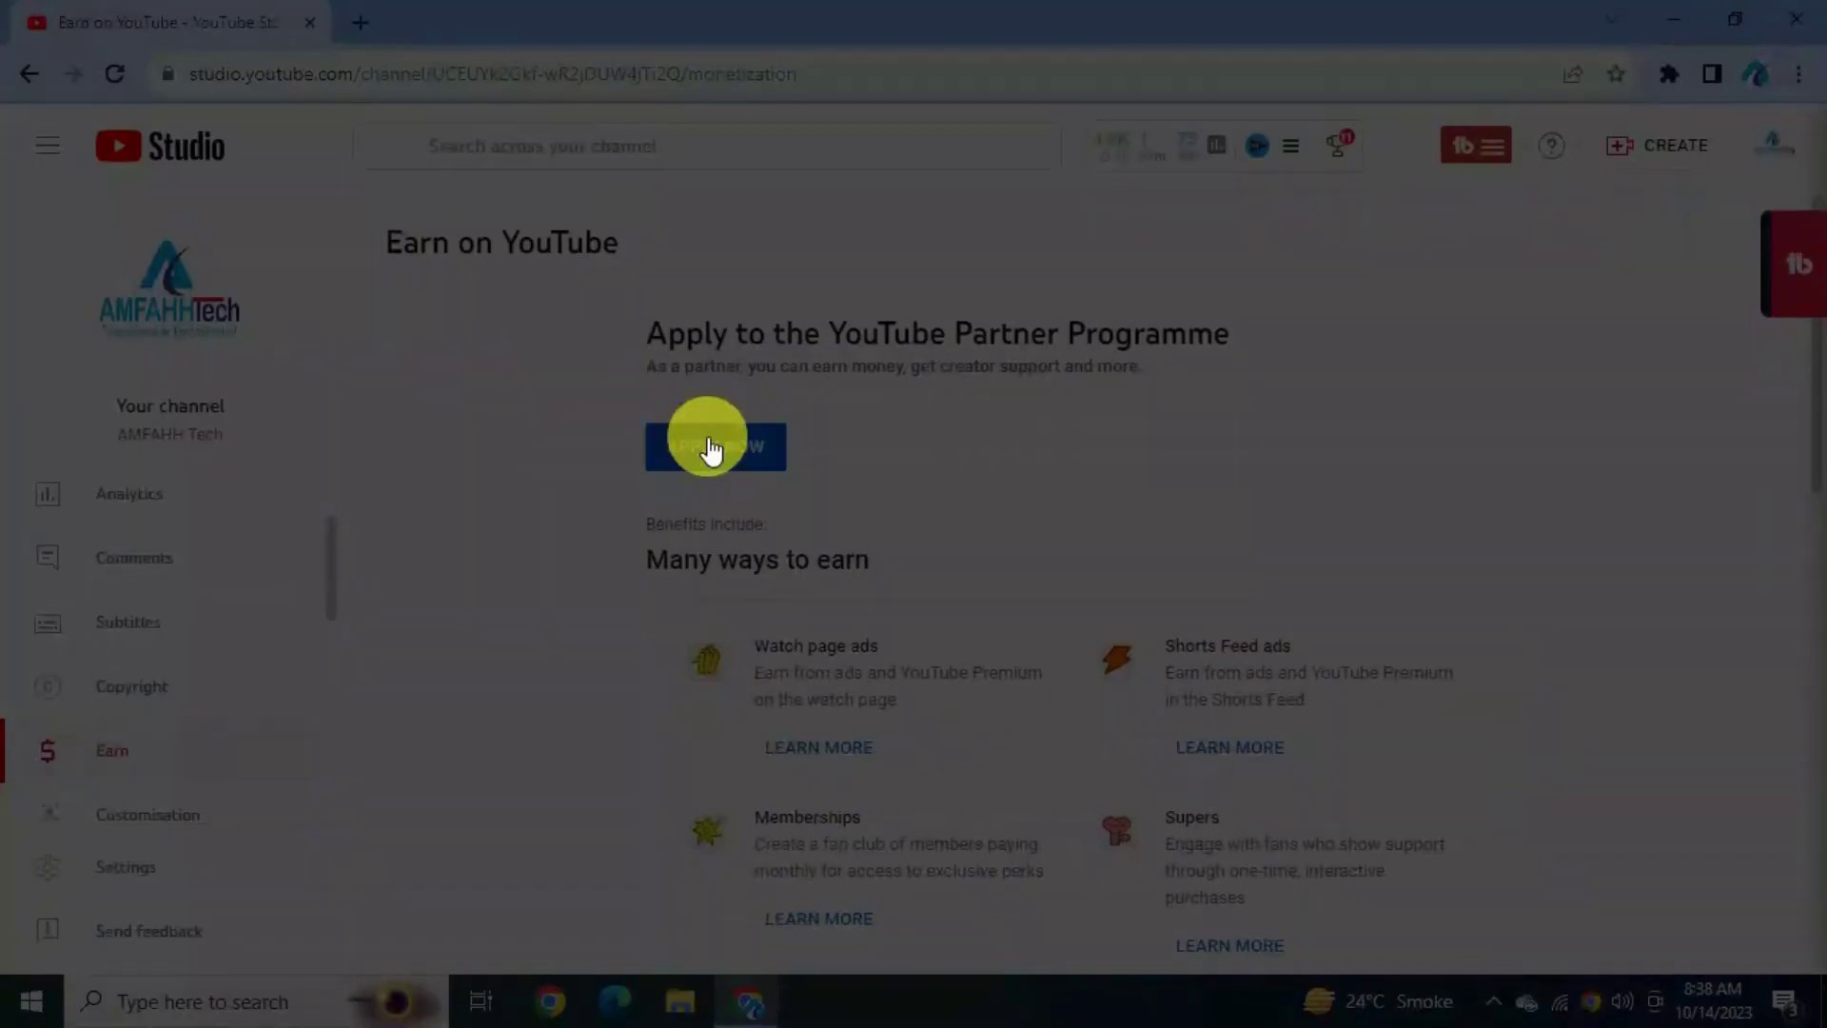
{"action": "scroll", "coordinate": [783, 455], "scroll_direction": "down", "scroll_amount": 6}
{"action": "scroll", "coordinate": [783, 455], "scroll_direction": "down", "scroll_amount": 7}
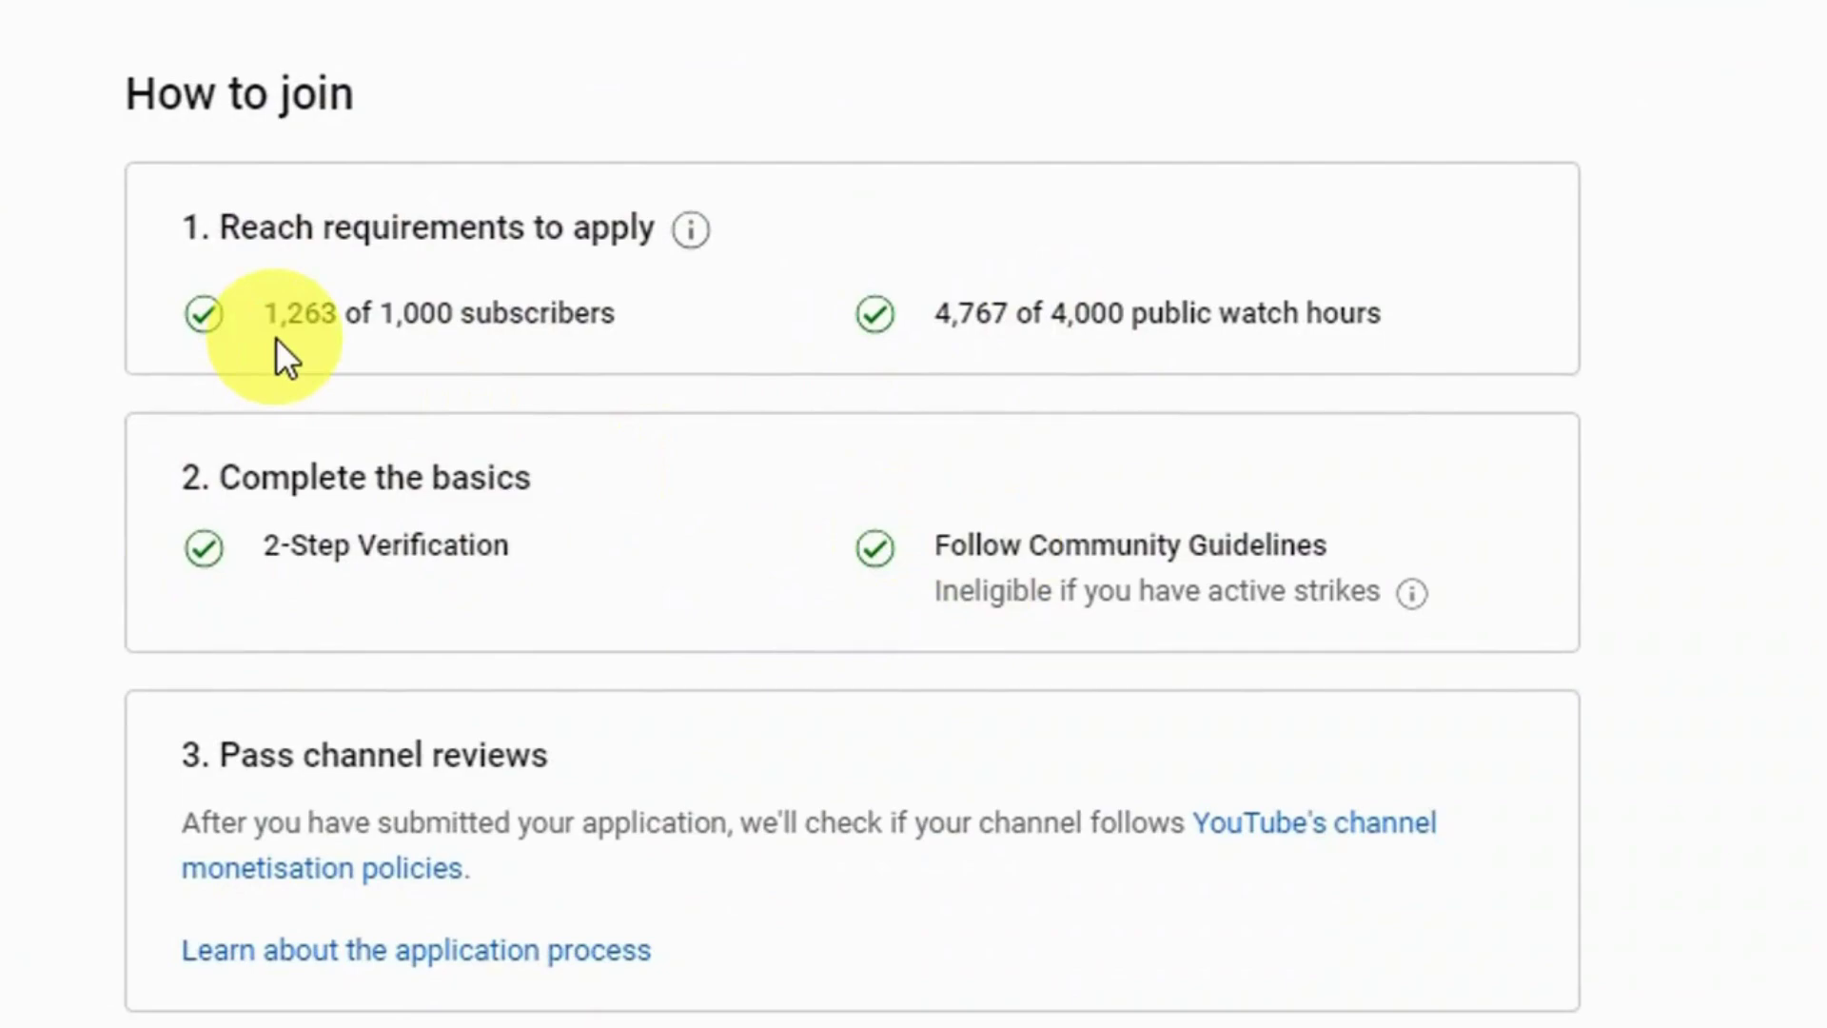
{"action": "left_click_drag", "start_coordinate": [230, 225], "coordinate": [704, 244]}
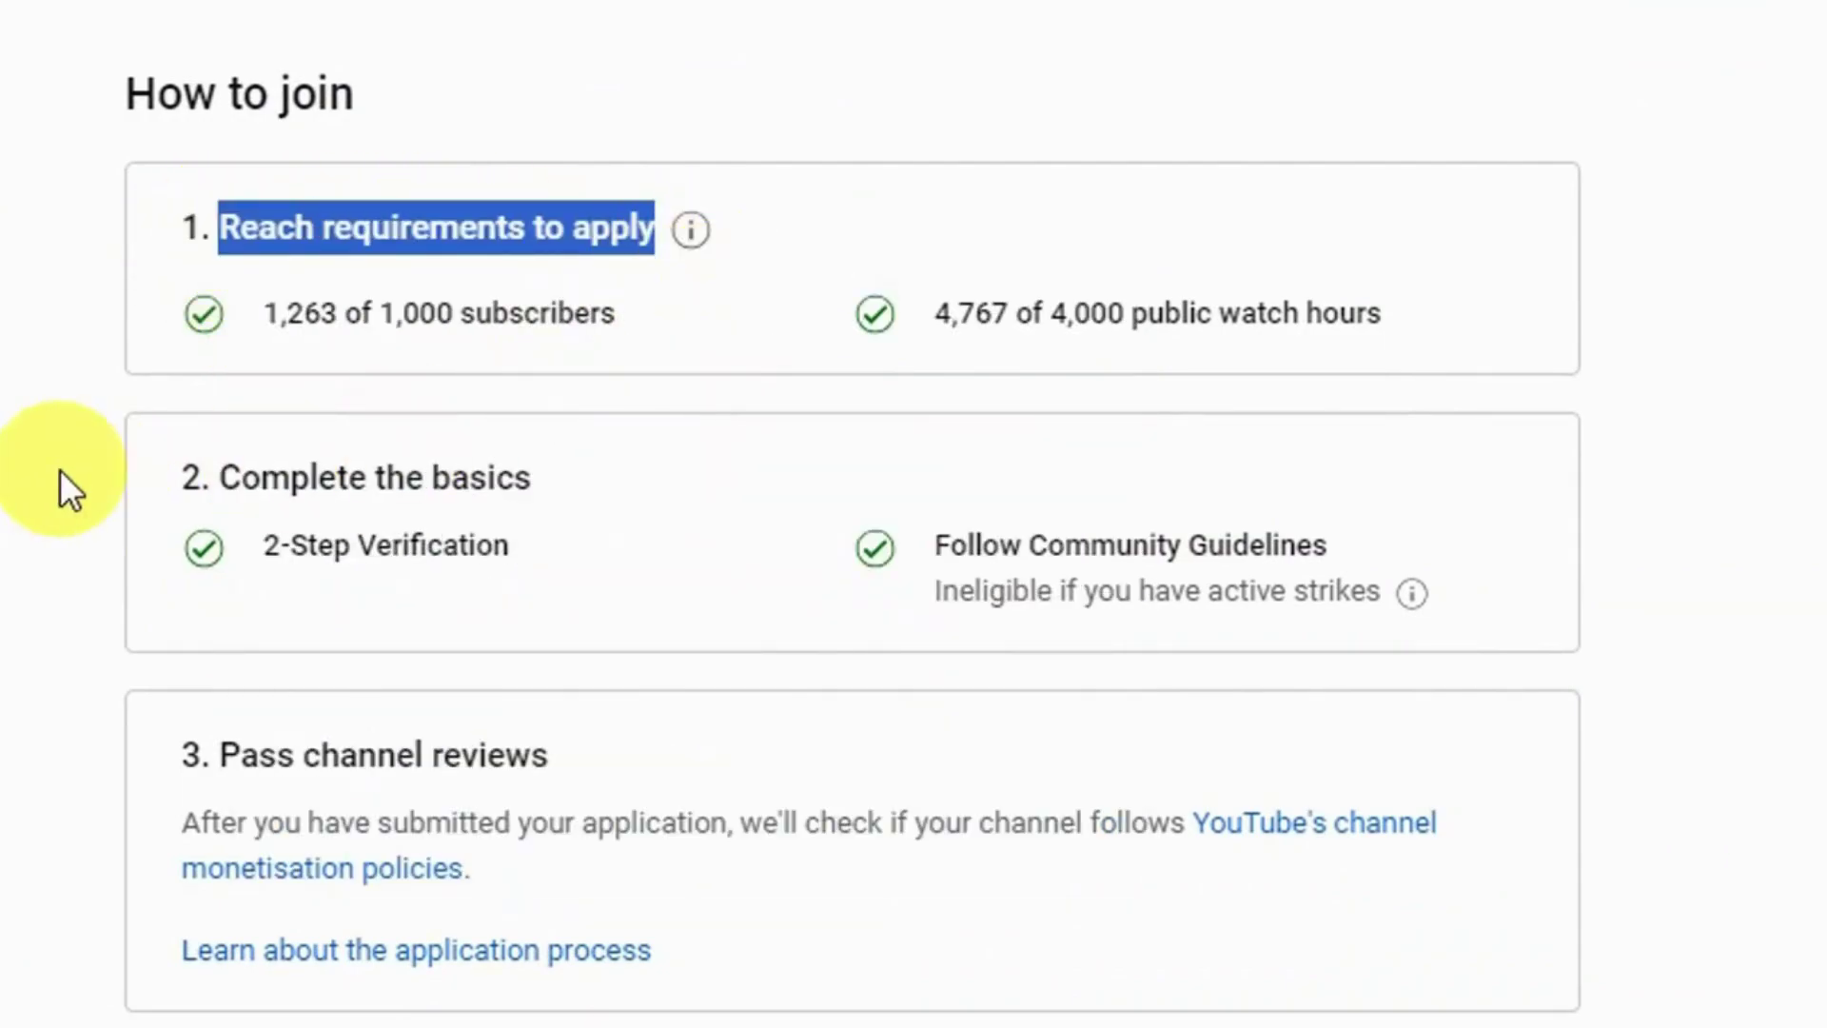
{"action": "left_click", "coordinate": [16, 475]}
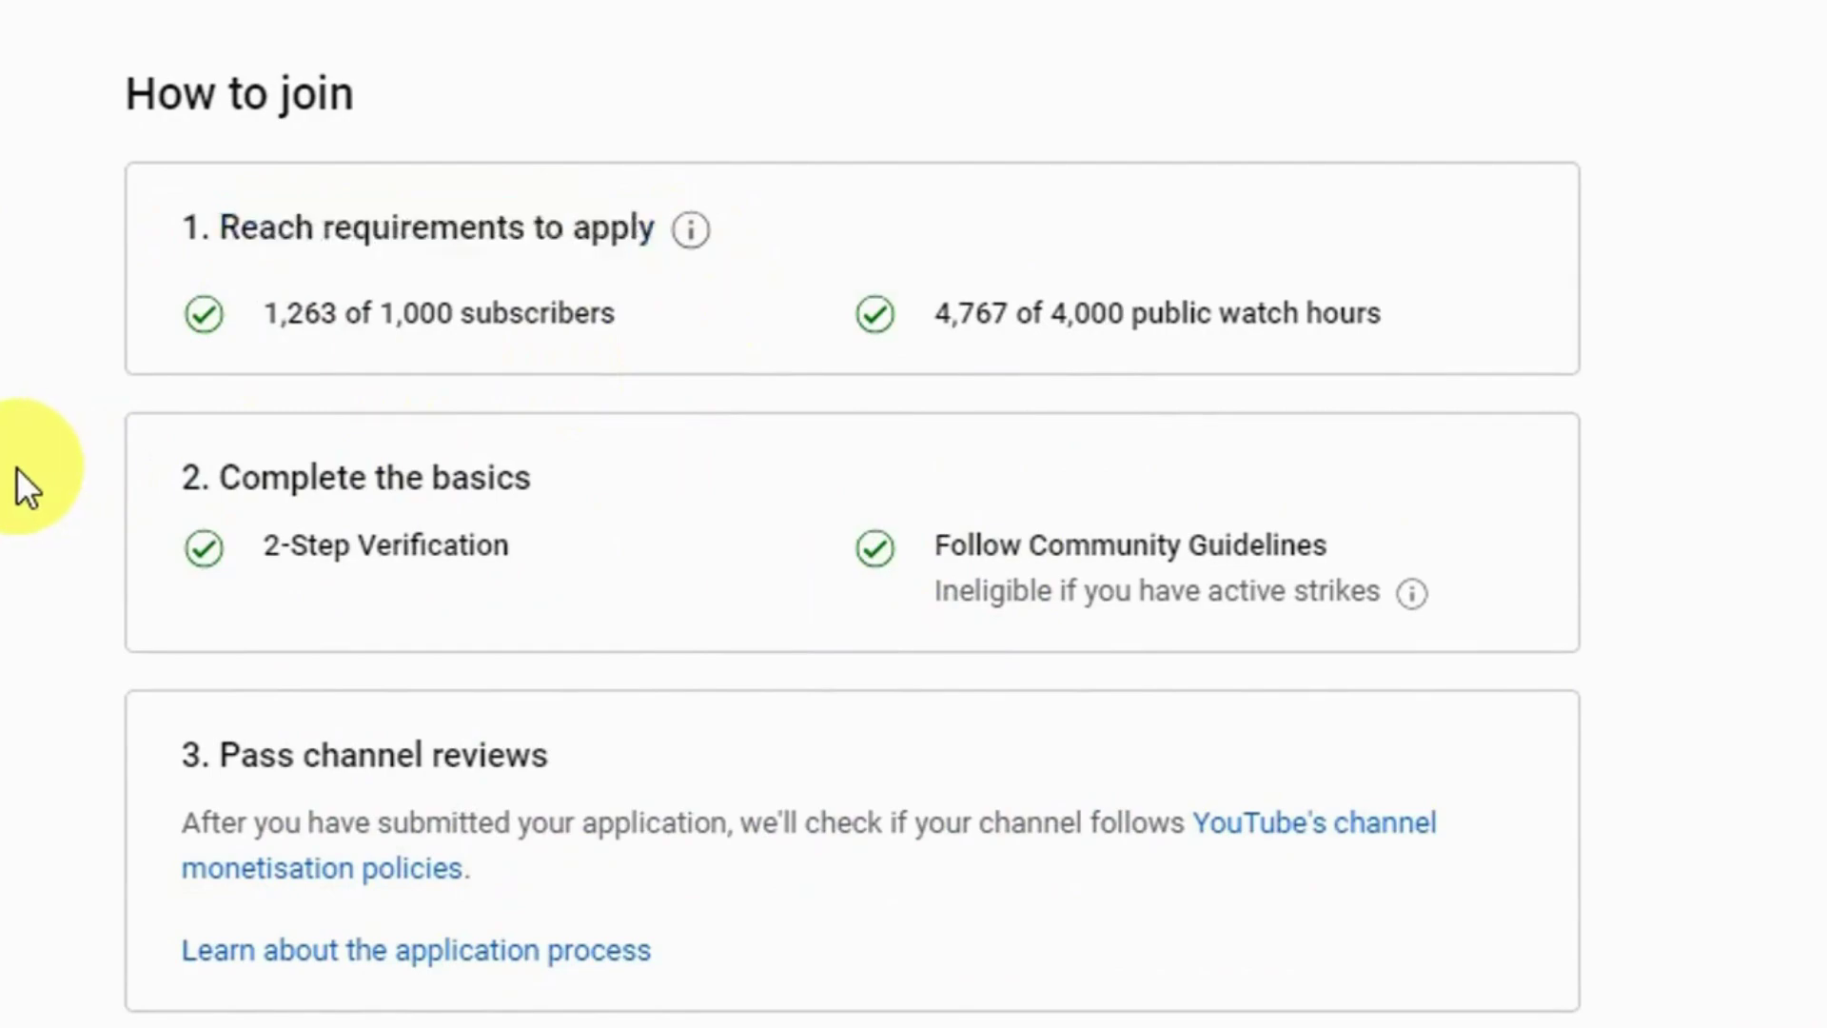
- Review the 'Complete the basics' and 'Pass channel reviews' steps, then start the Partner Programme application
{"action": "triple_click", "coordinate": [296, 468]}
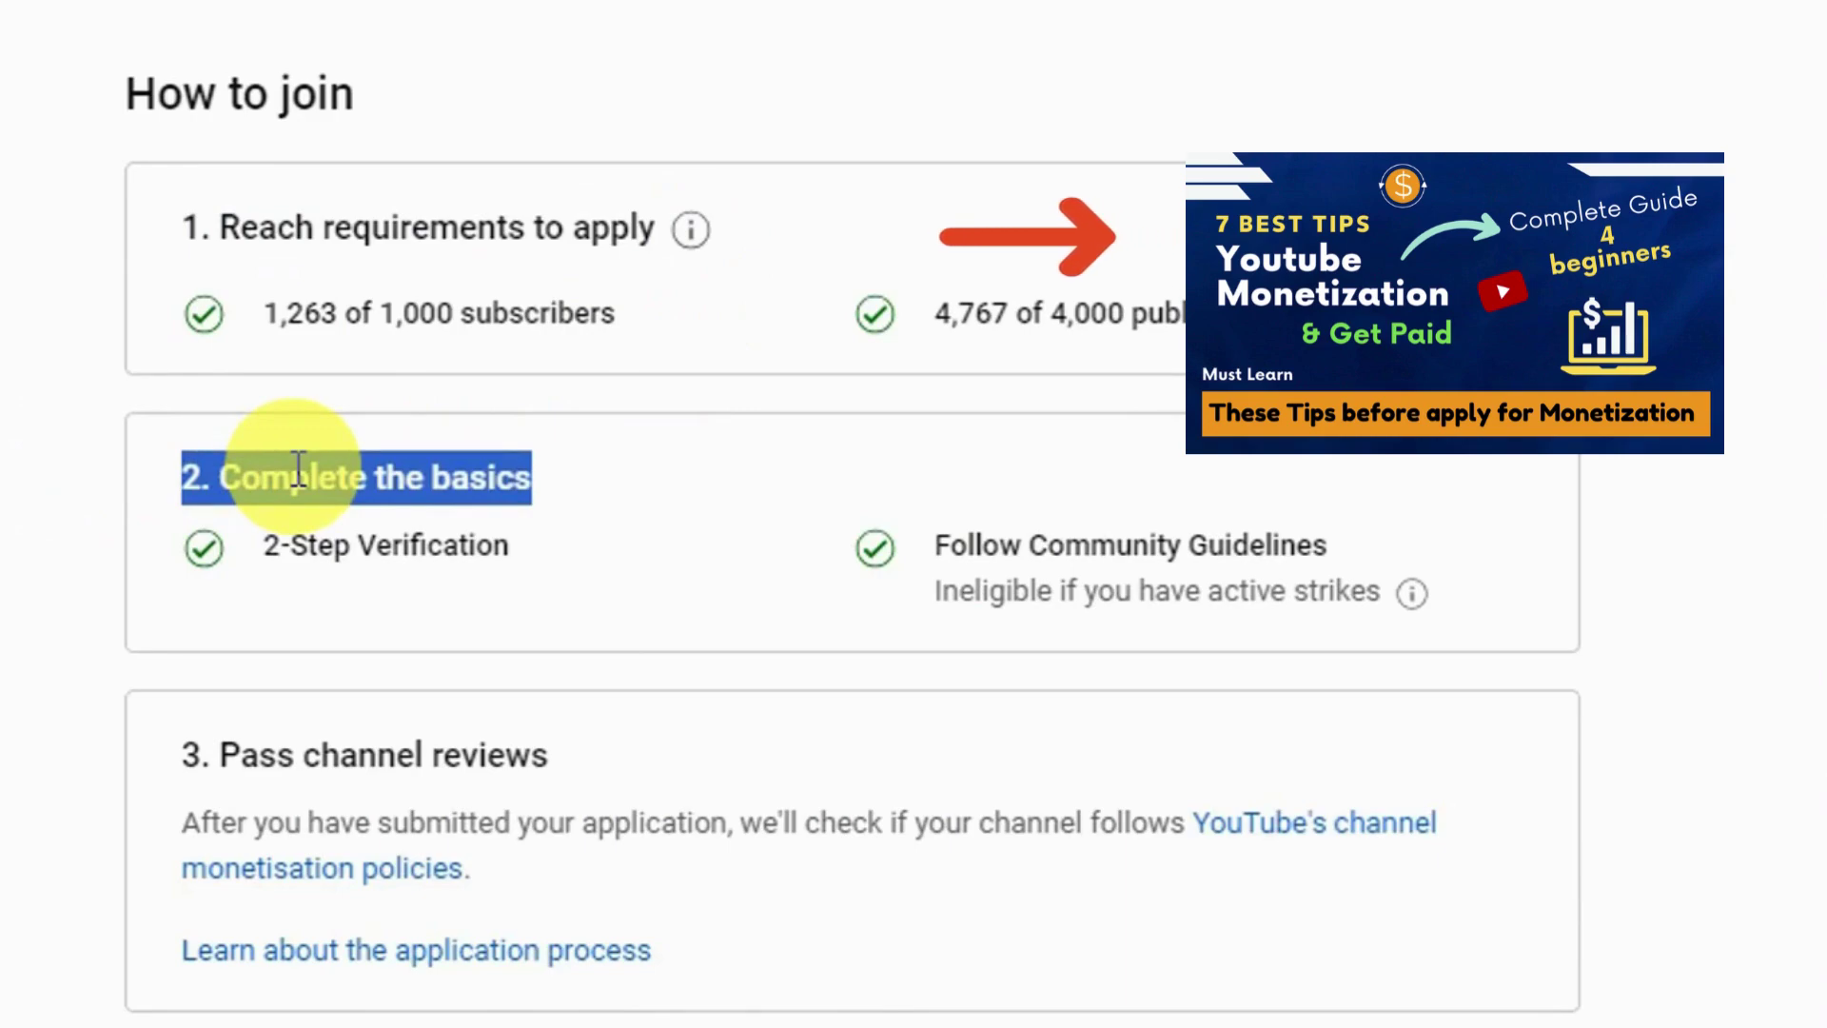
{"action": "triple_click", "coordinate": [374, 749]}
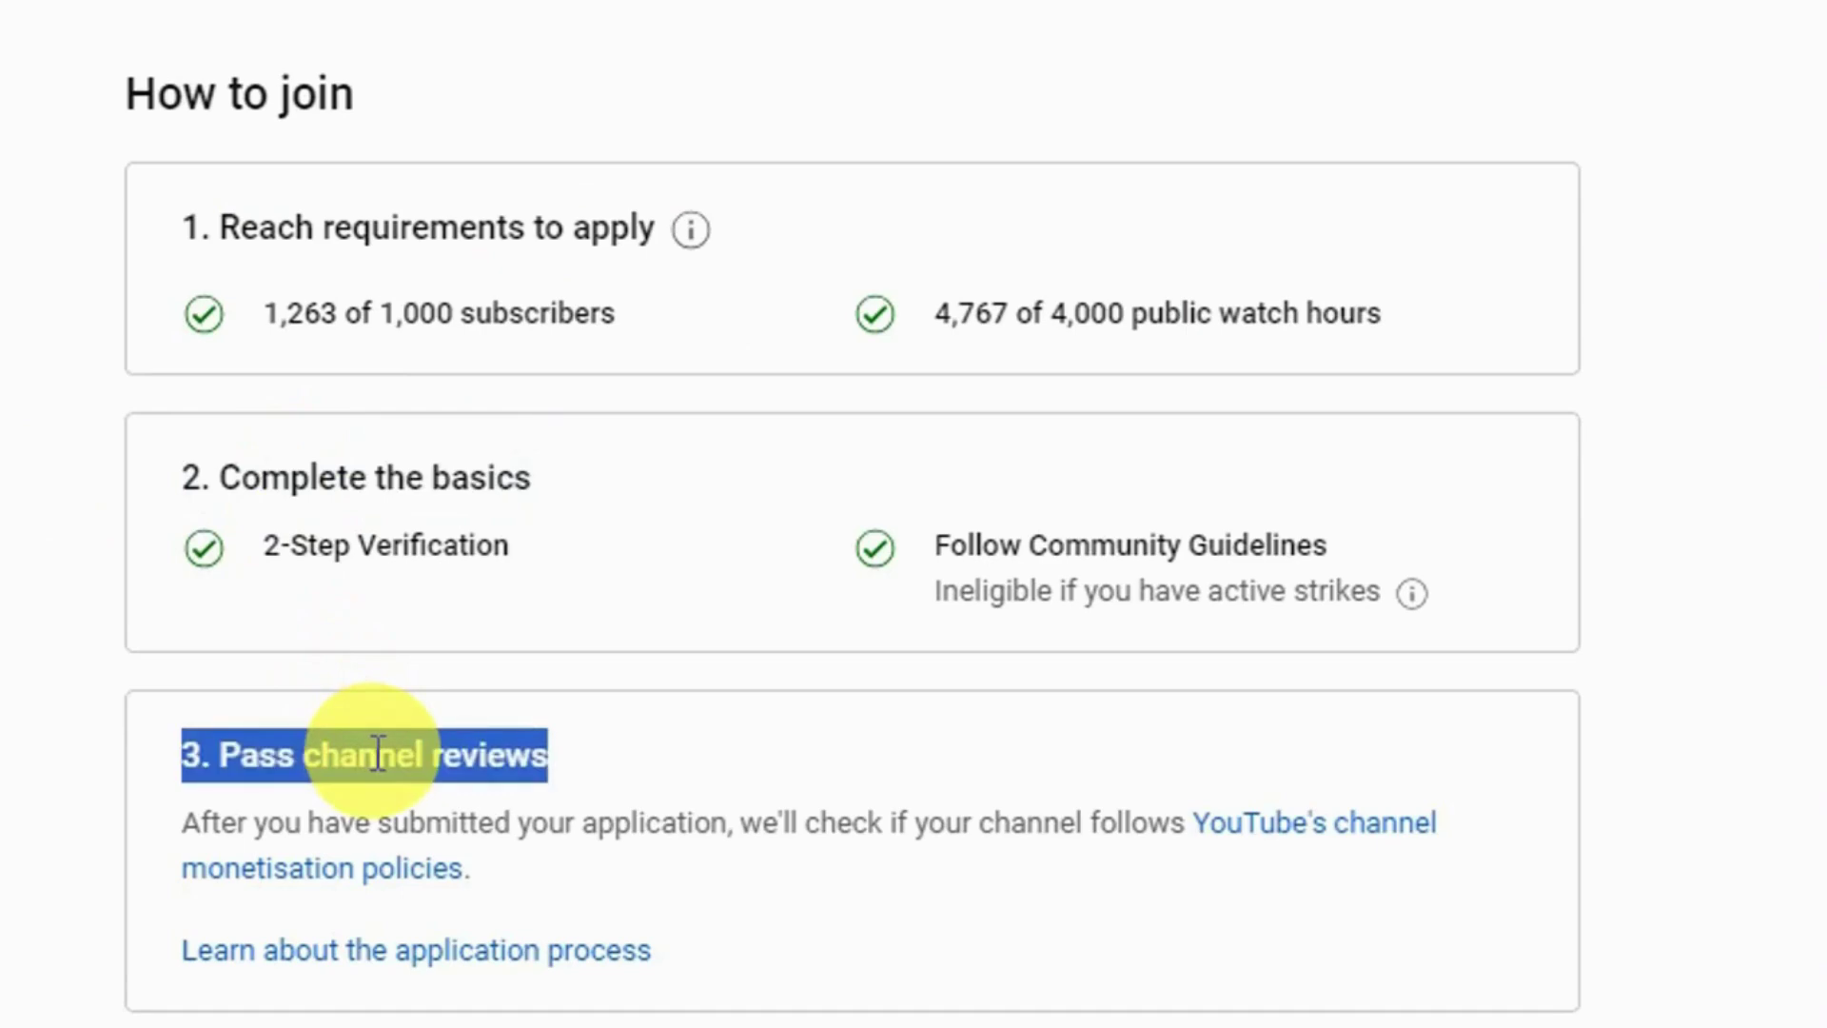
{"action": "left_click", "coordinate": [30, 748]}
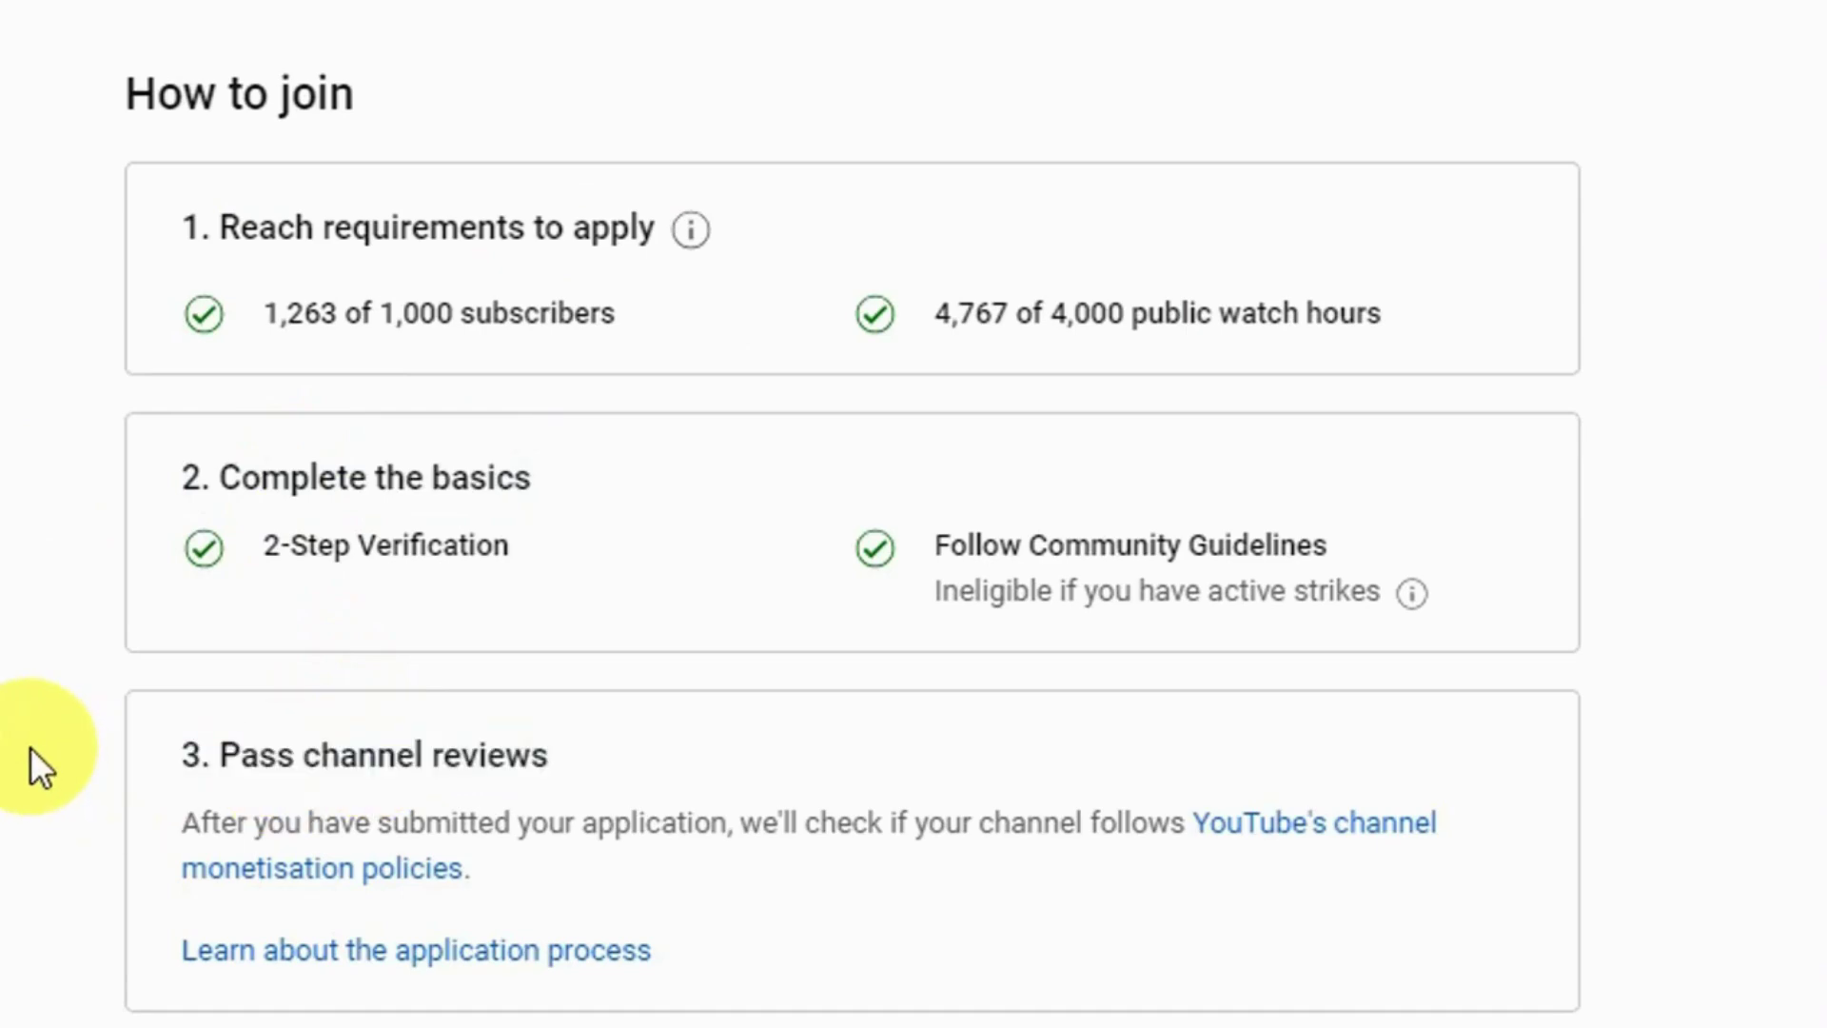
{"action": "scroll", "coordinate": [61, 751], "scroll_direction": "up", "scroll_amount": 8}
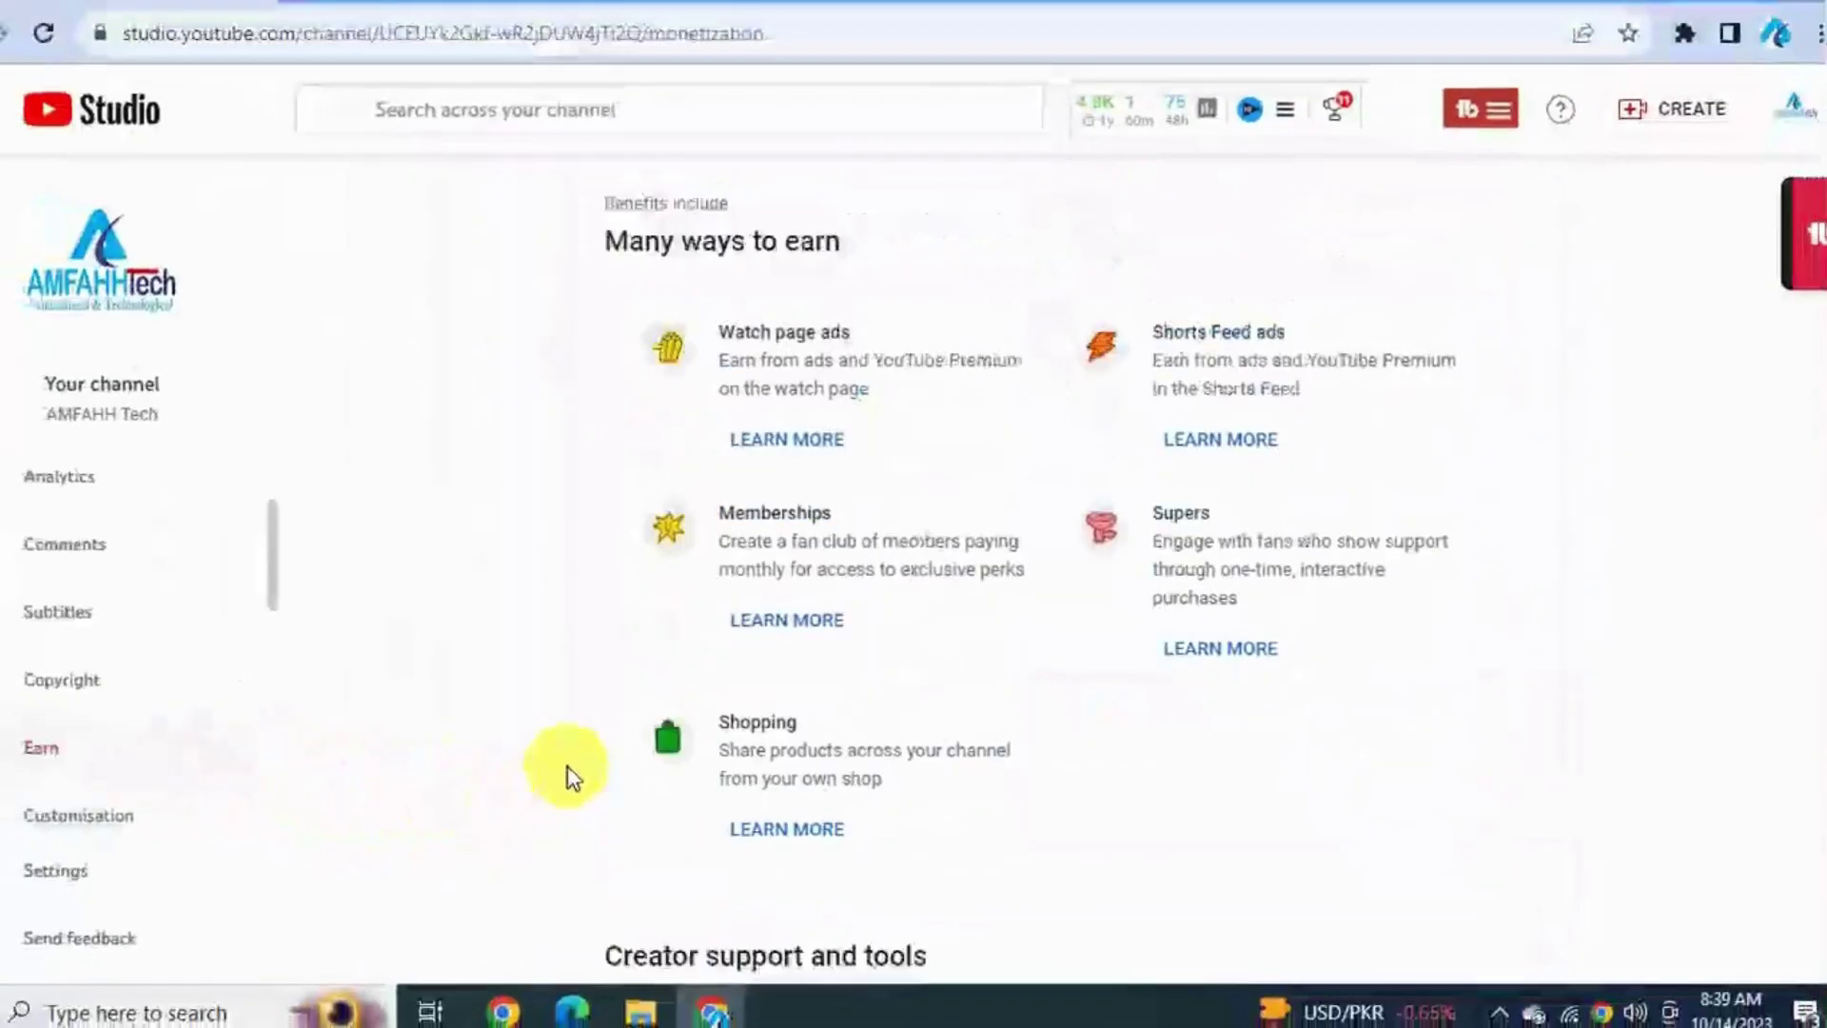
{"action": "scroll", "coordinate": [567, 765], "scroll_direction": "up", "scroll_amount": 3}
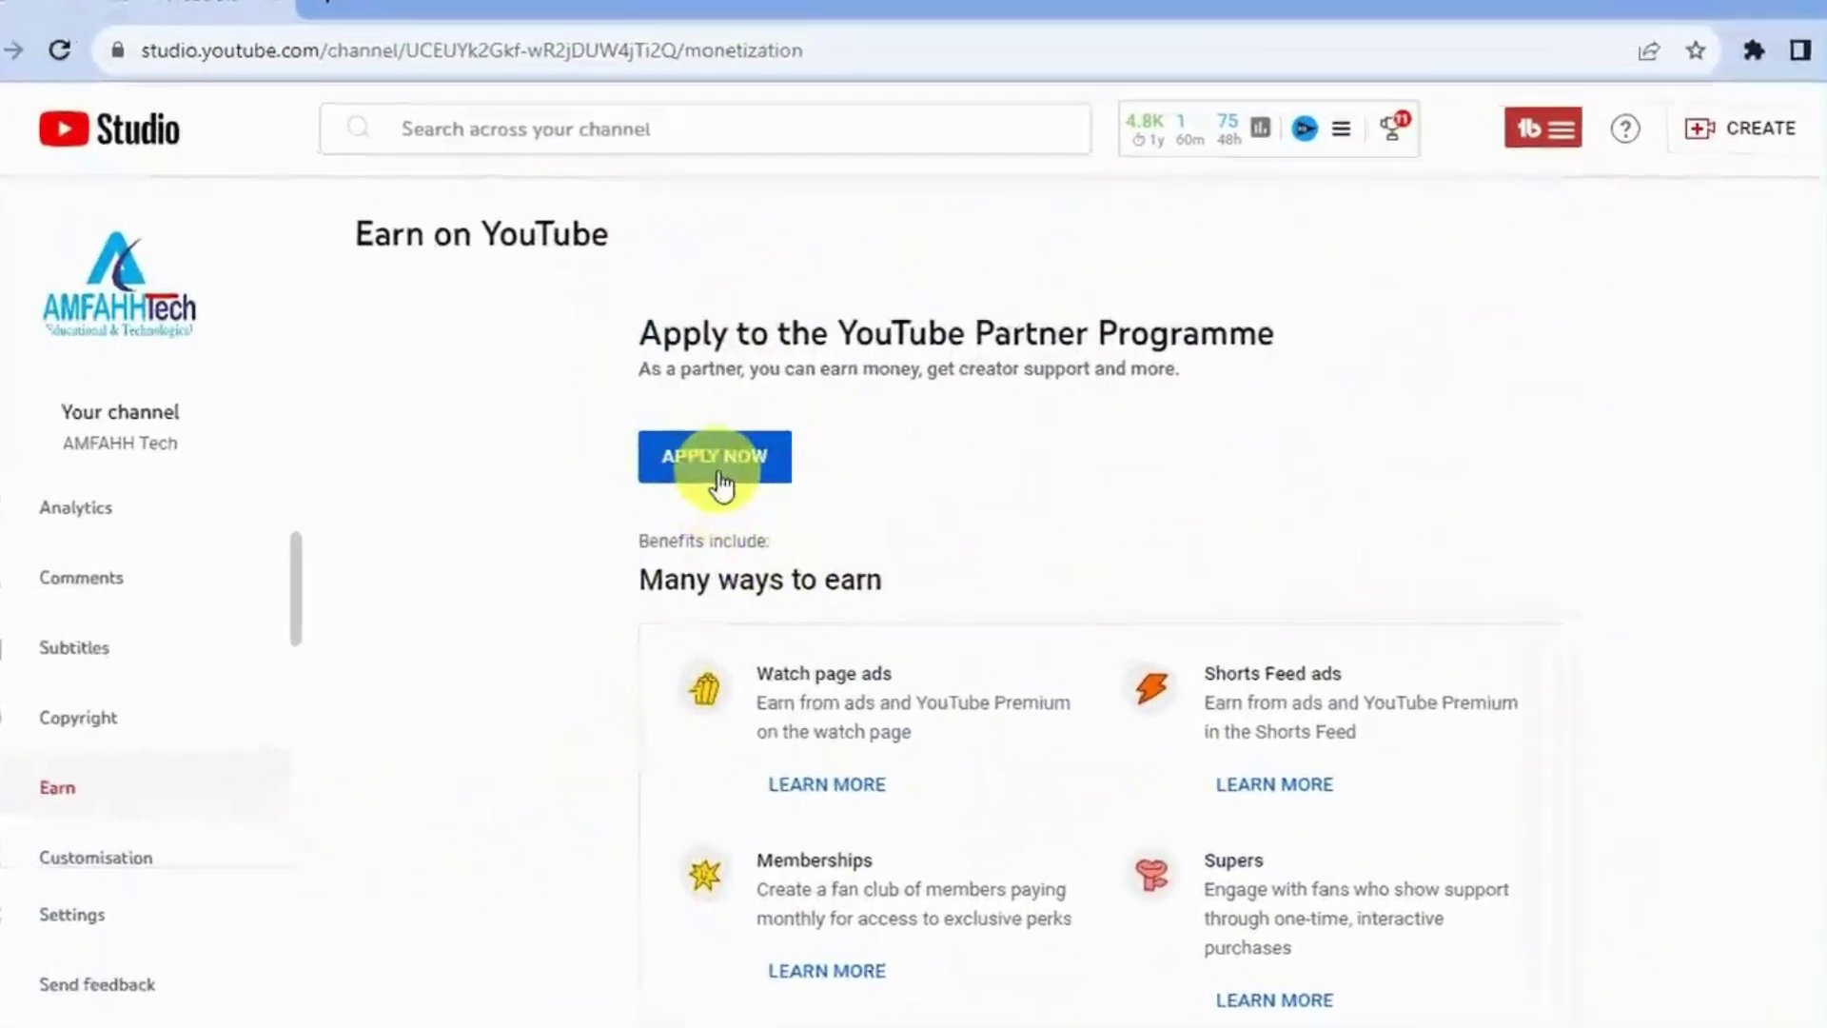
{"action": "left_click", "coordinate": [715, 598]}
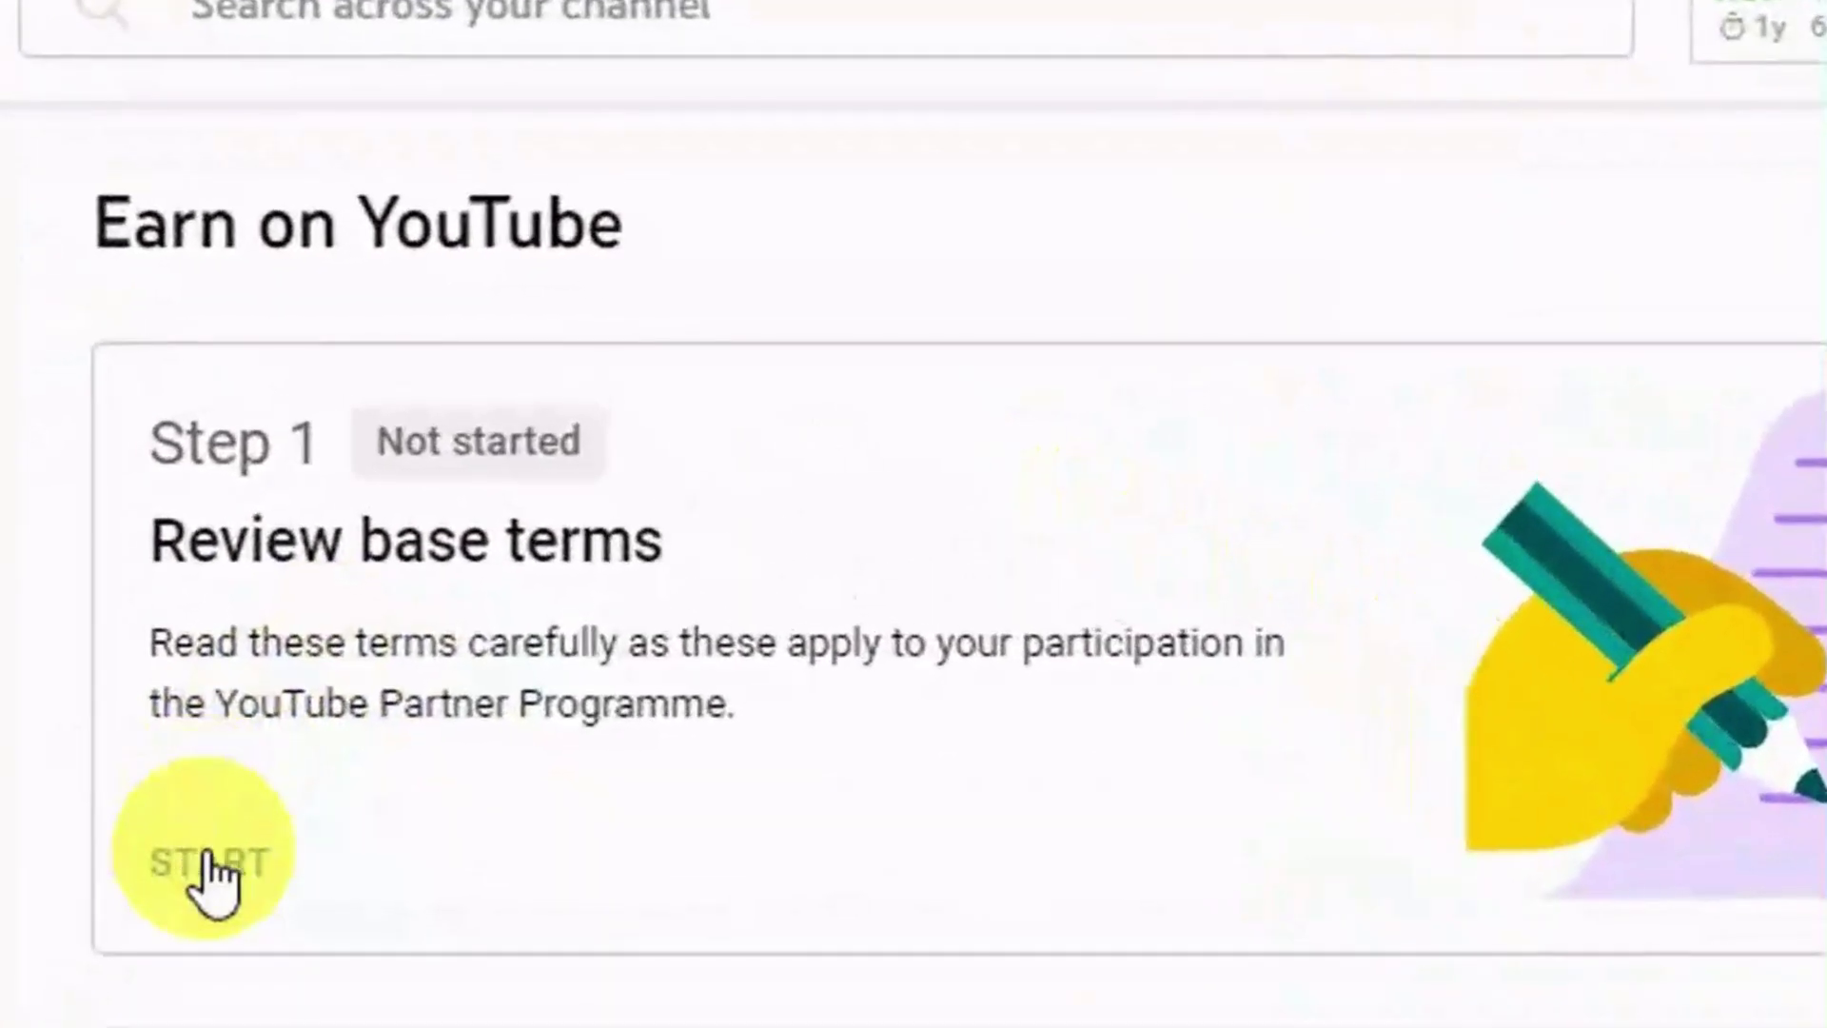
- Read the Step 1 base terms to the end and accept them with 'I accept the base terms'
{"action": "left_click", "coordinate": [217, 881]}
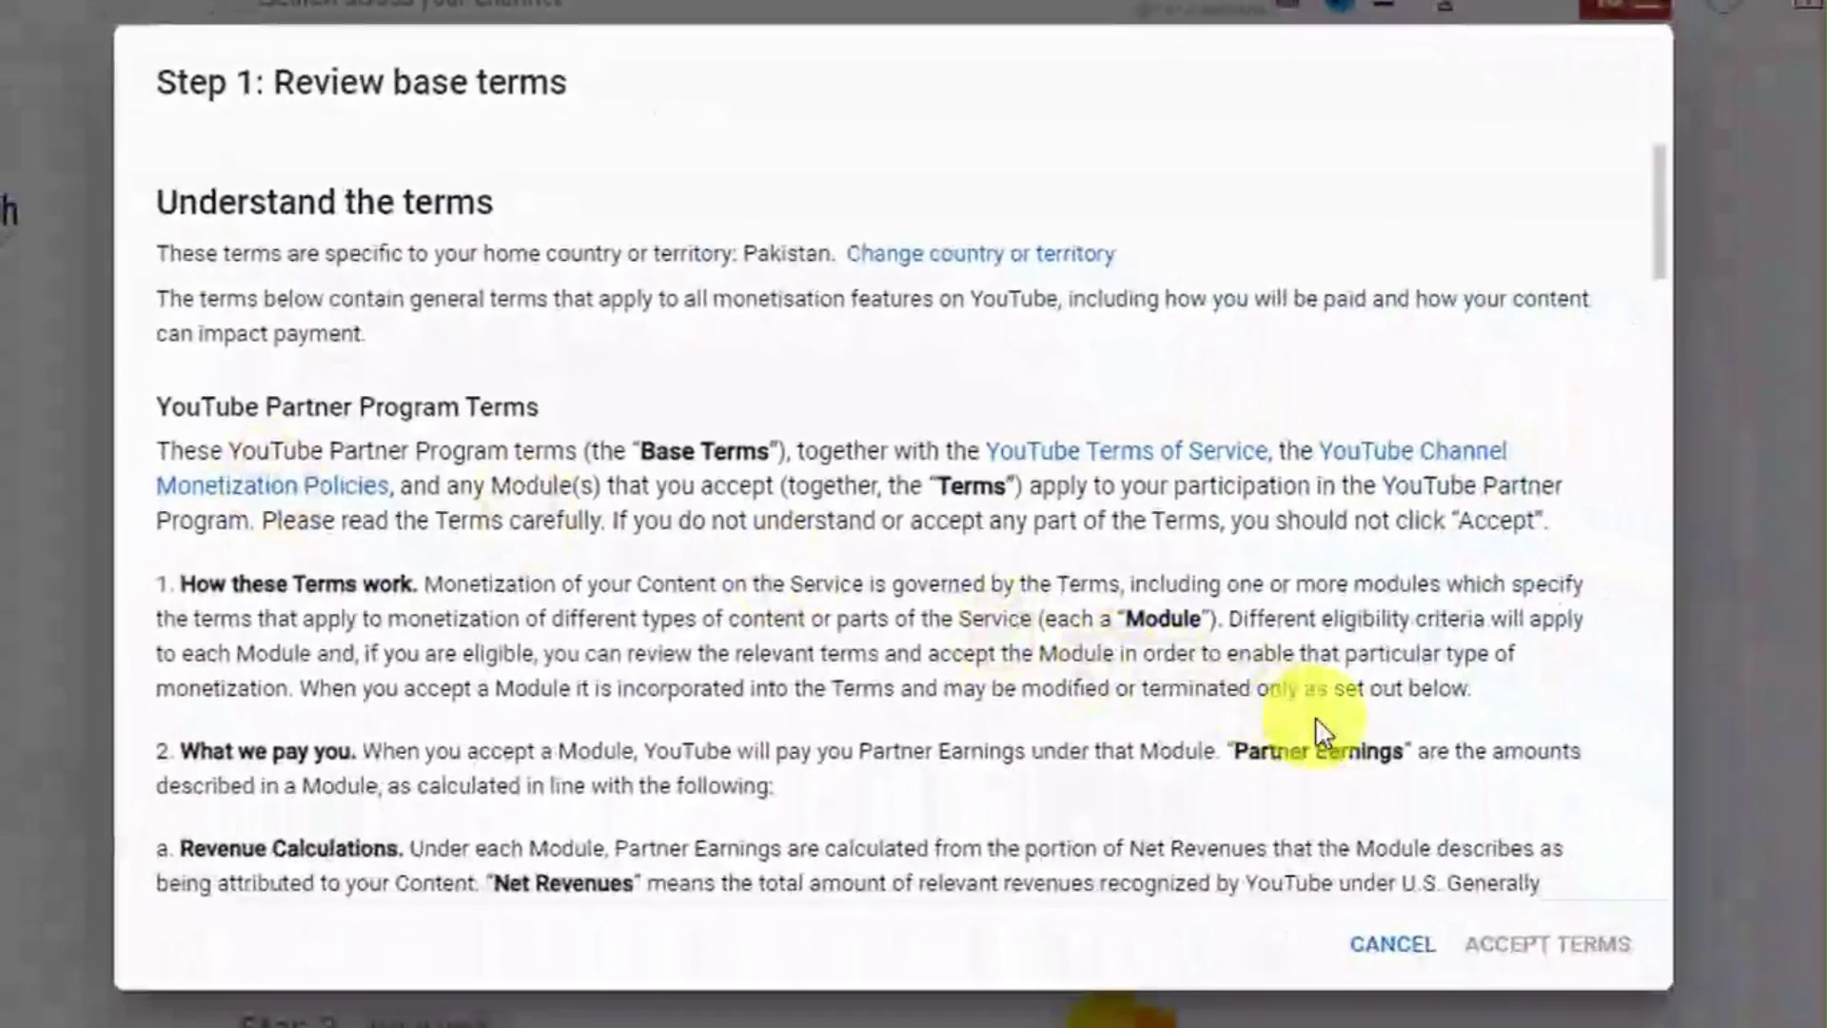
{"action": "scroll", "coordinate": [1370, 718], "scroll_direction": "down", "scroll_amount": 3}
{"action": "scroll", "coordinate": [1329, 733], "scroll_direction": "down", "scroll_amount": 10}
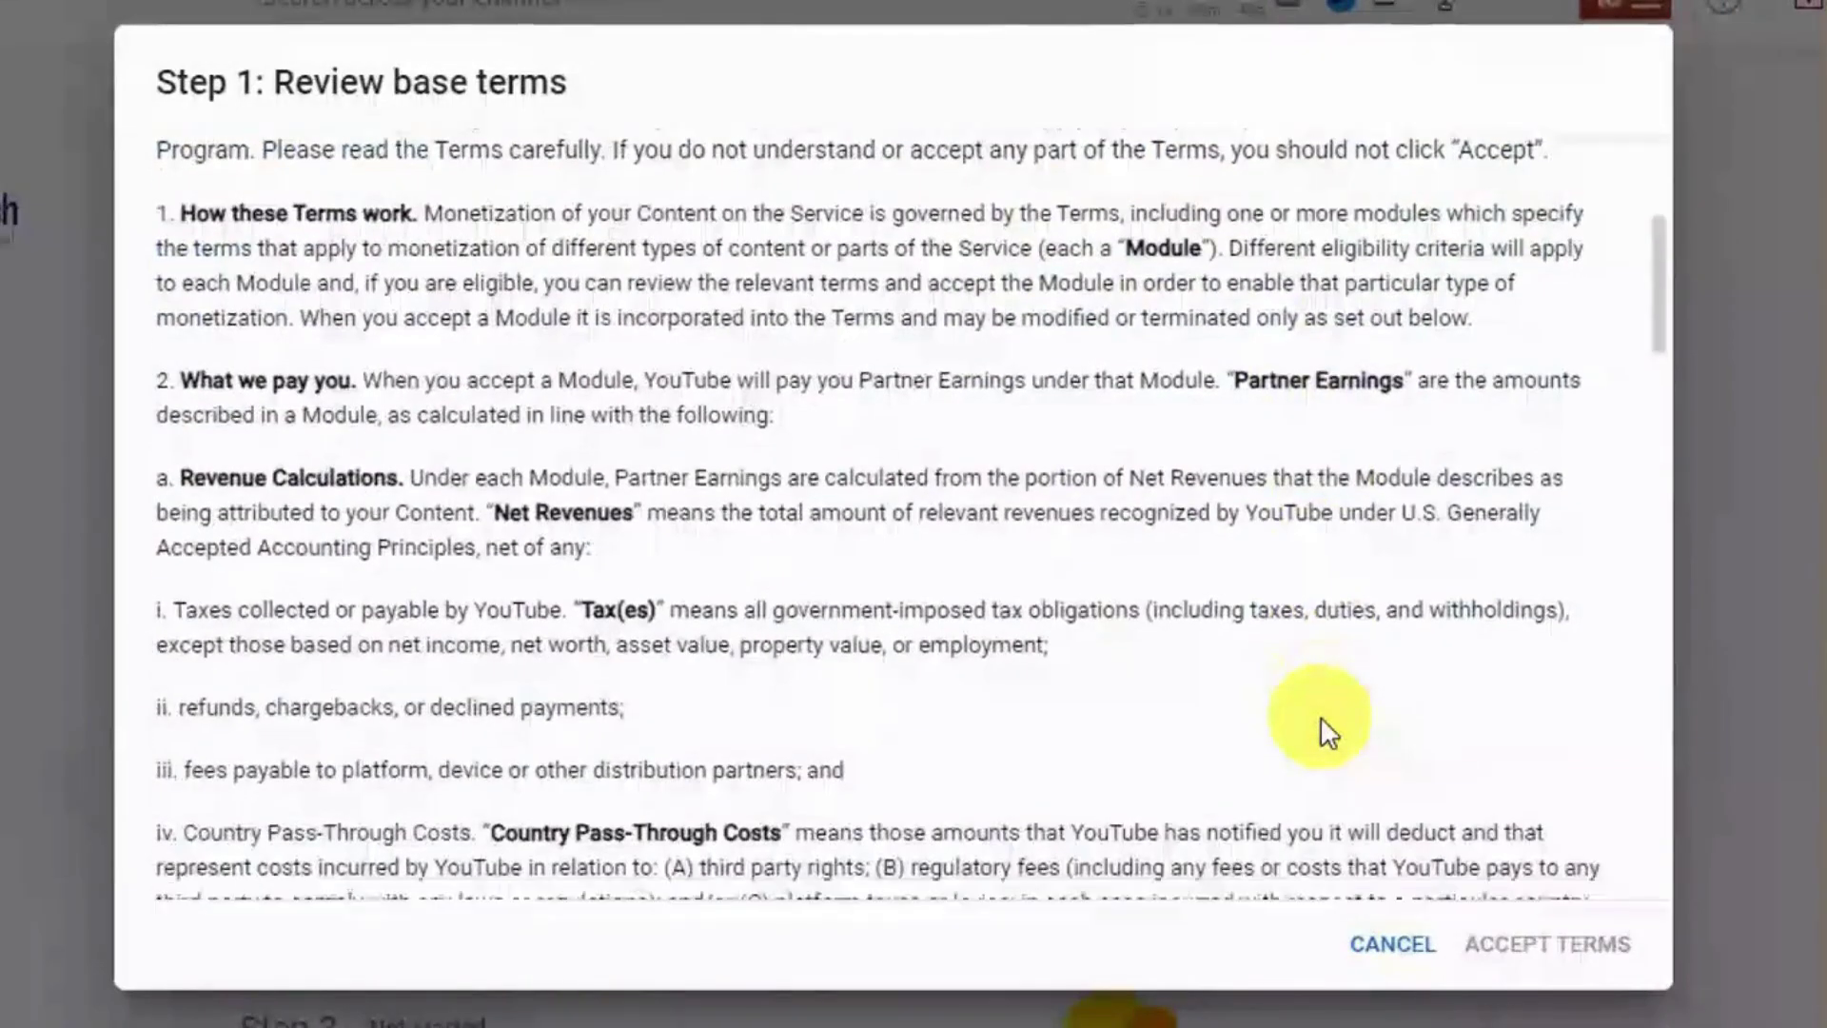
{"action": "scroll", "coordinate": [1329, 733], "scroll_direction": "down", "scroll_amount": 10}
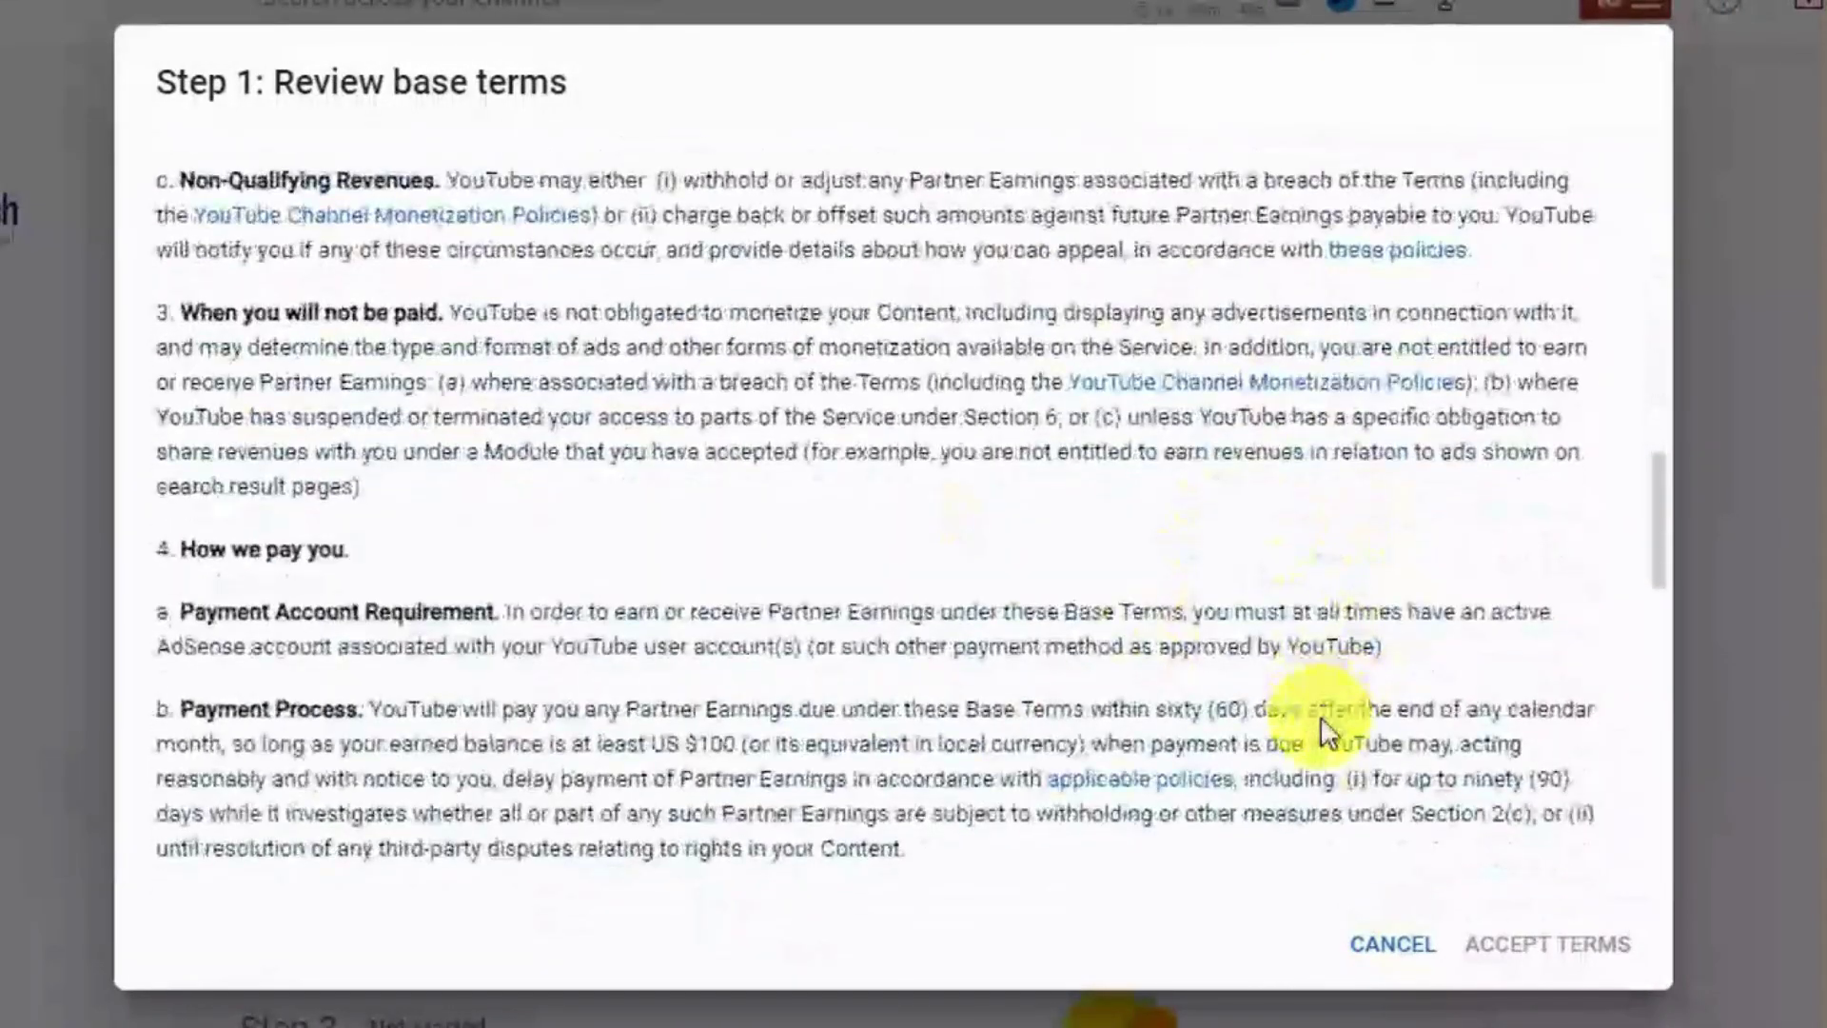
{"action": "scroll", "coordinate": [1330, 732], "scroll_direction": "down", "scroll_amount": 10}
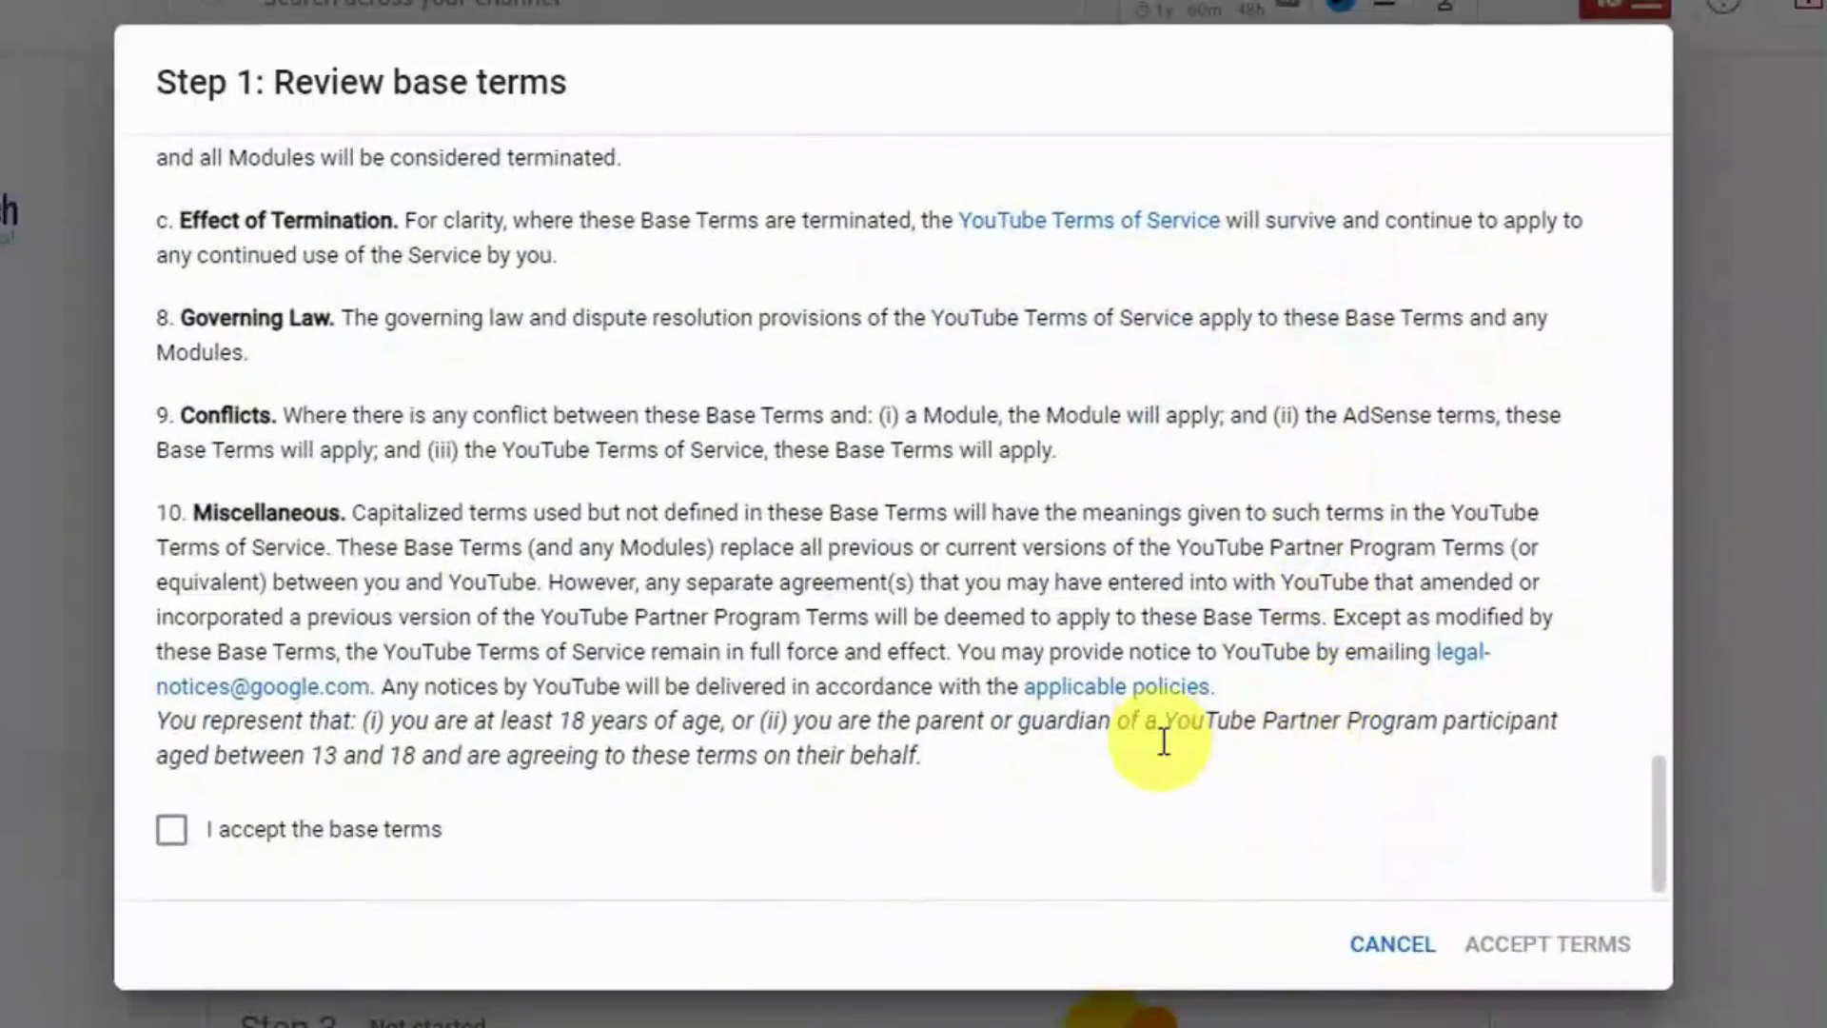
{"action": "left_click", "coordinate": [344, 837]}
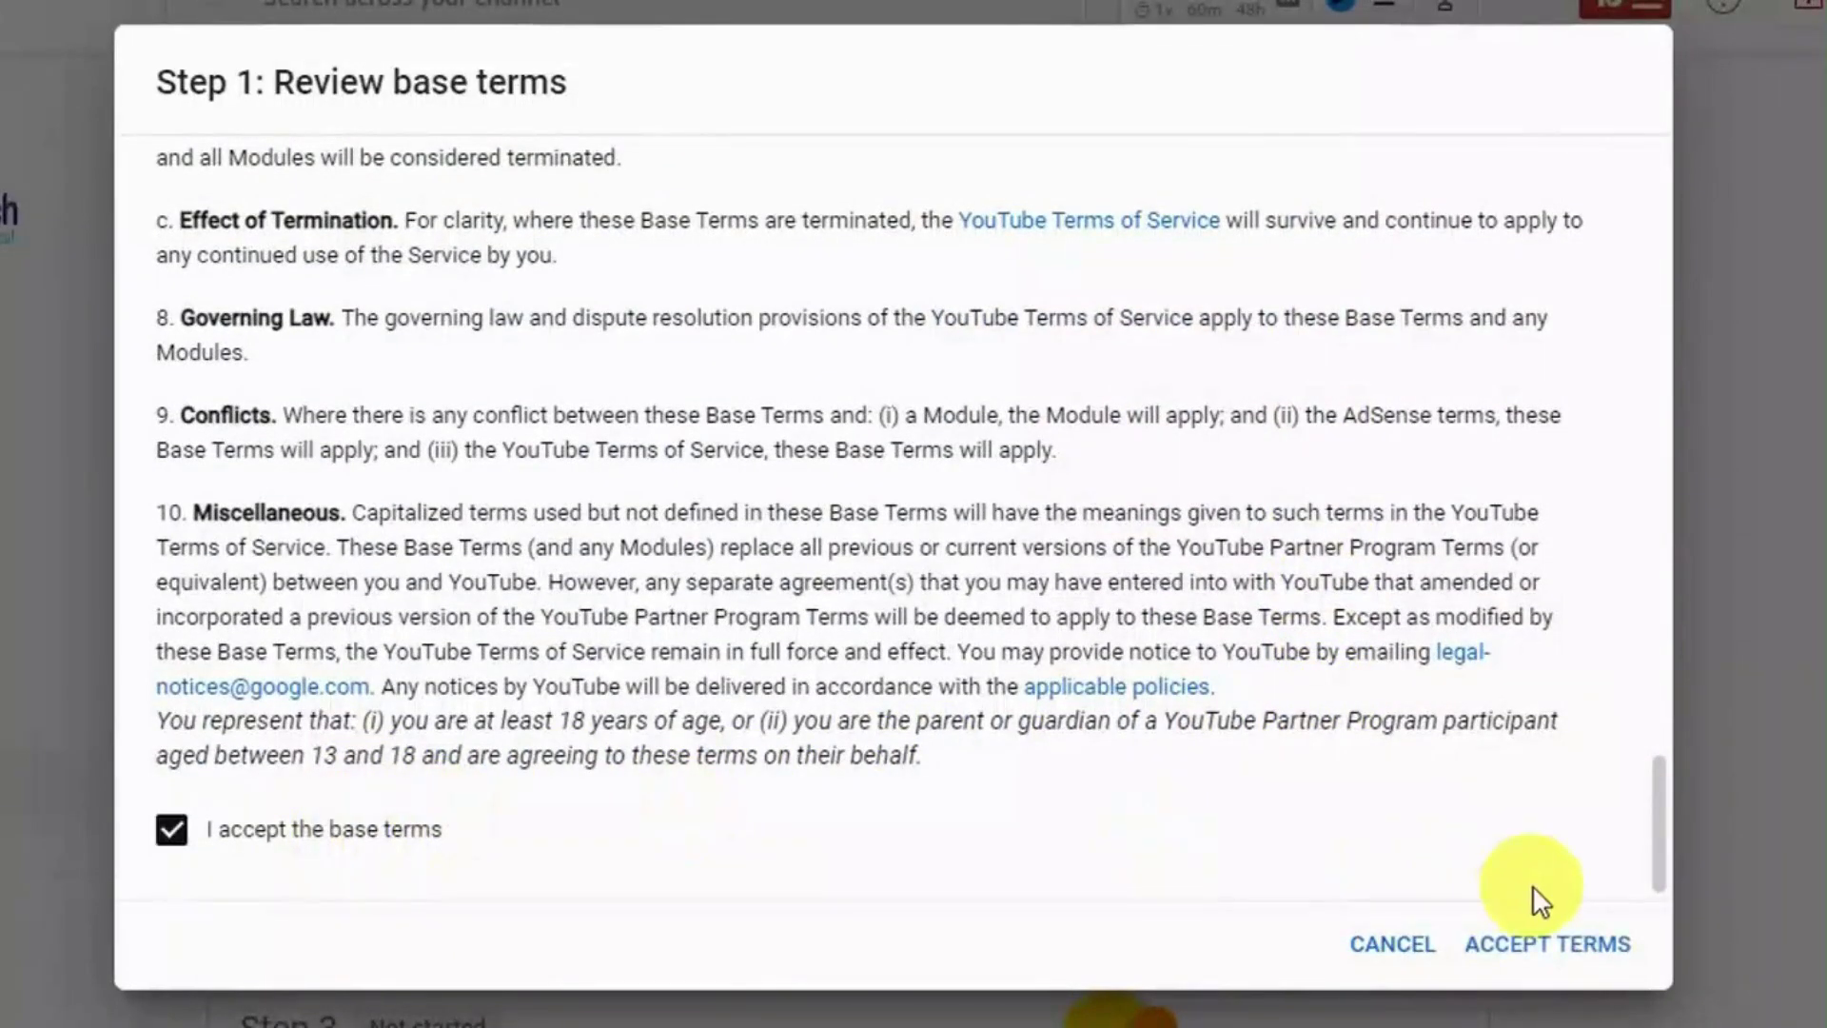
{"action": "left_click", "coordinate": [1549, 946]}
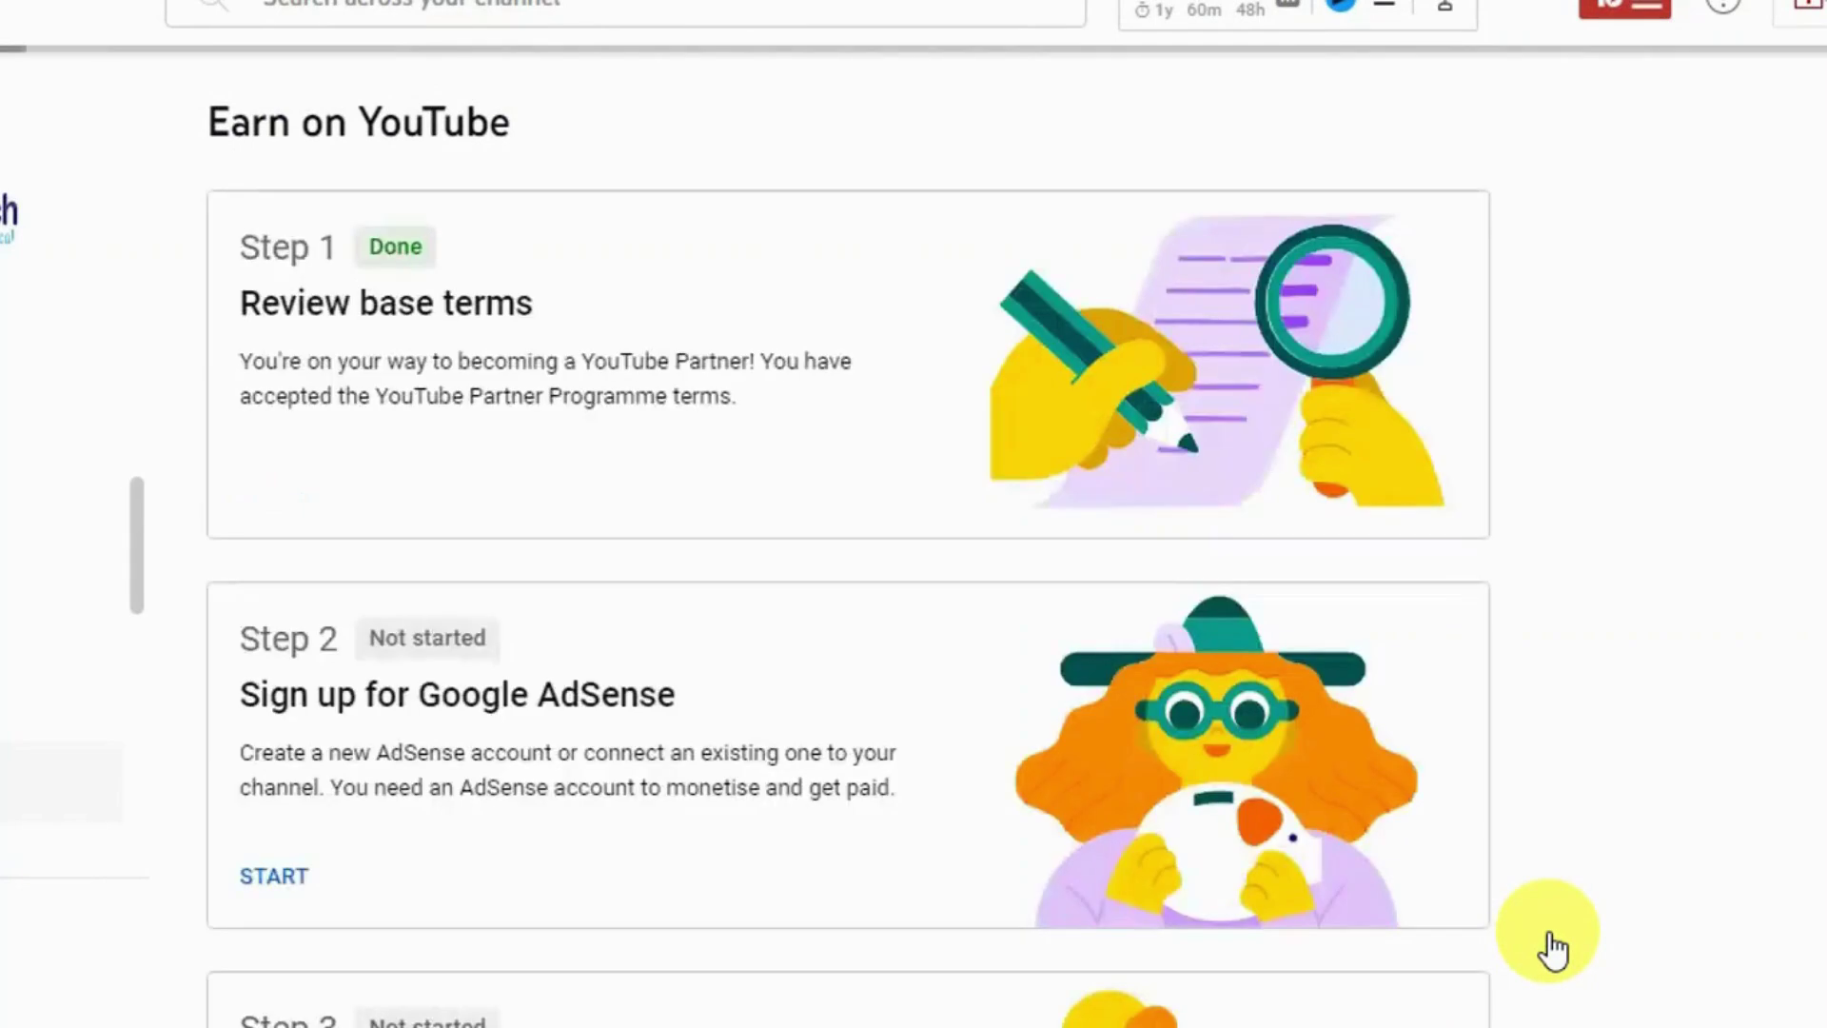
- Check that Step 1 shows Done, then start Step 2, Sign up for Google AdSense
{"action": "left_click_drag", "start_coordinate": [361, 244], "coordinate": [436, 255]}
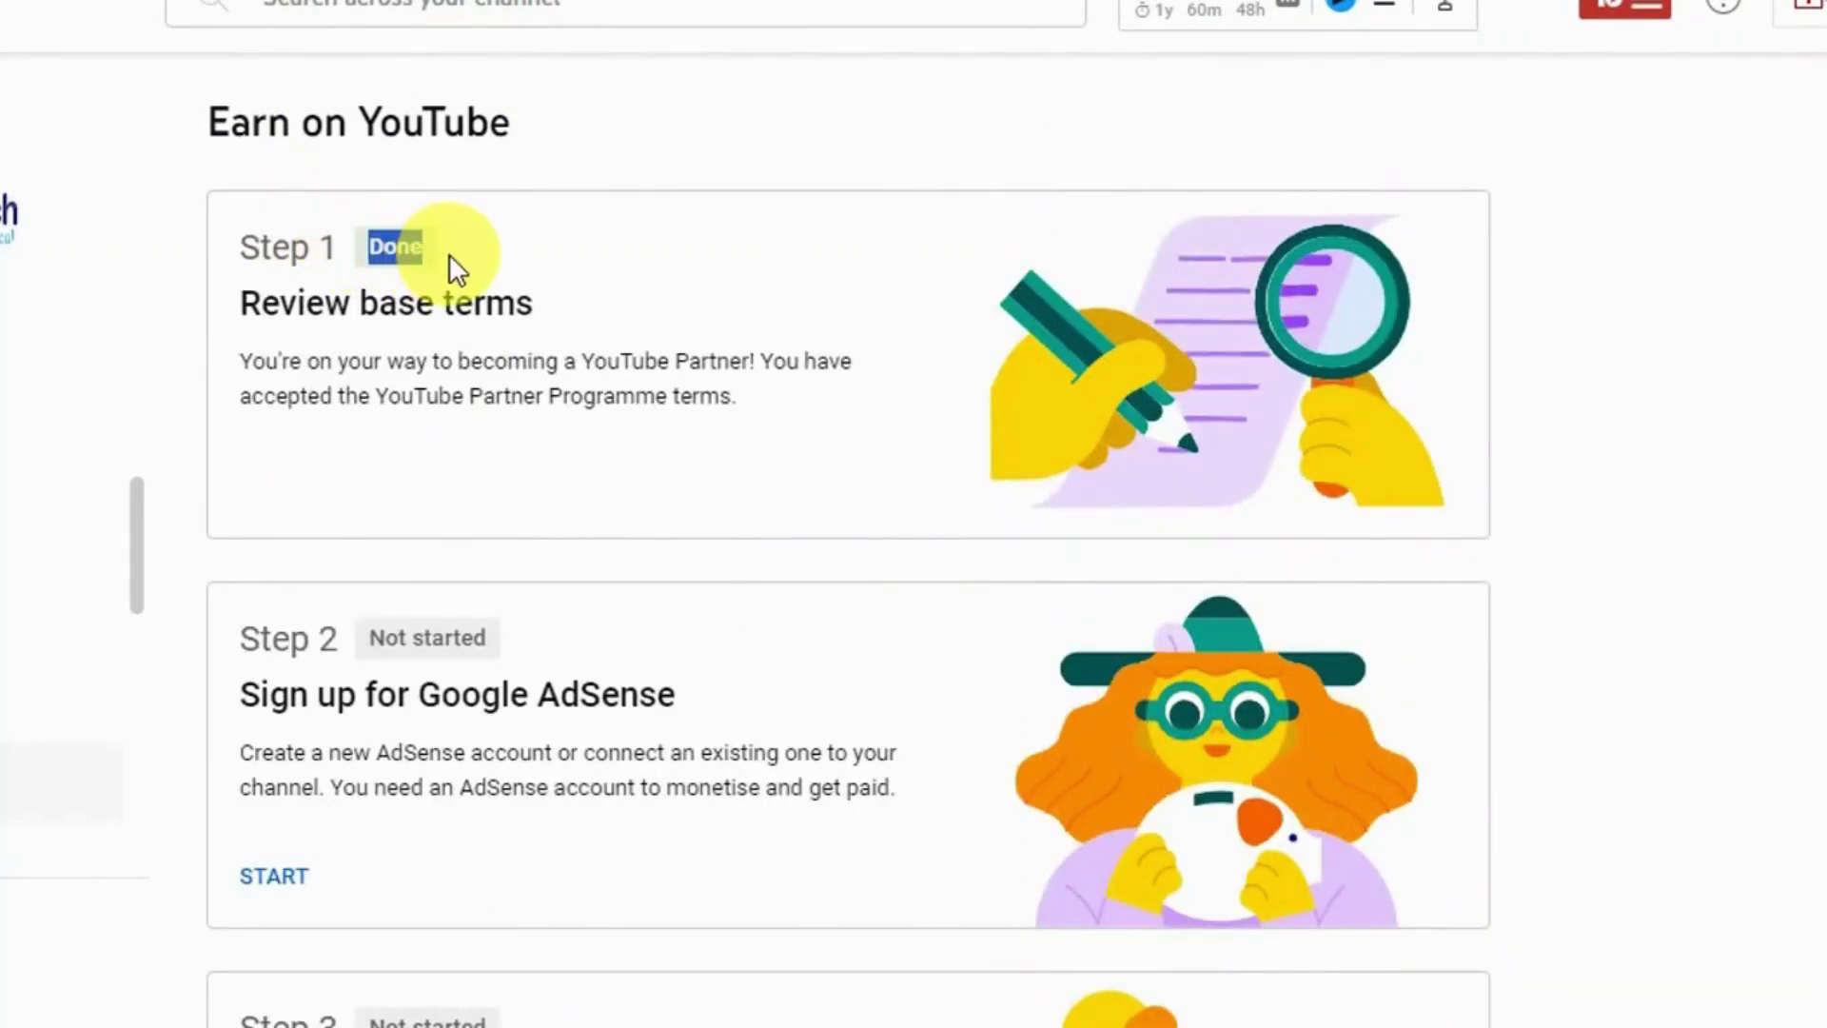
{"action": "left_click", "coordinate": [672, 591]}
{"action": "scroll", "coordinate": [672, 591], "scroll_direction": "down", "scroll_amount": 2}
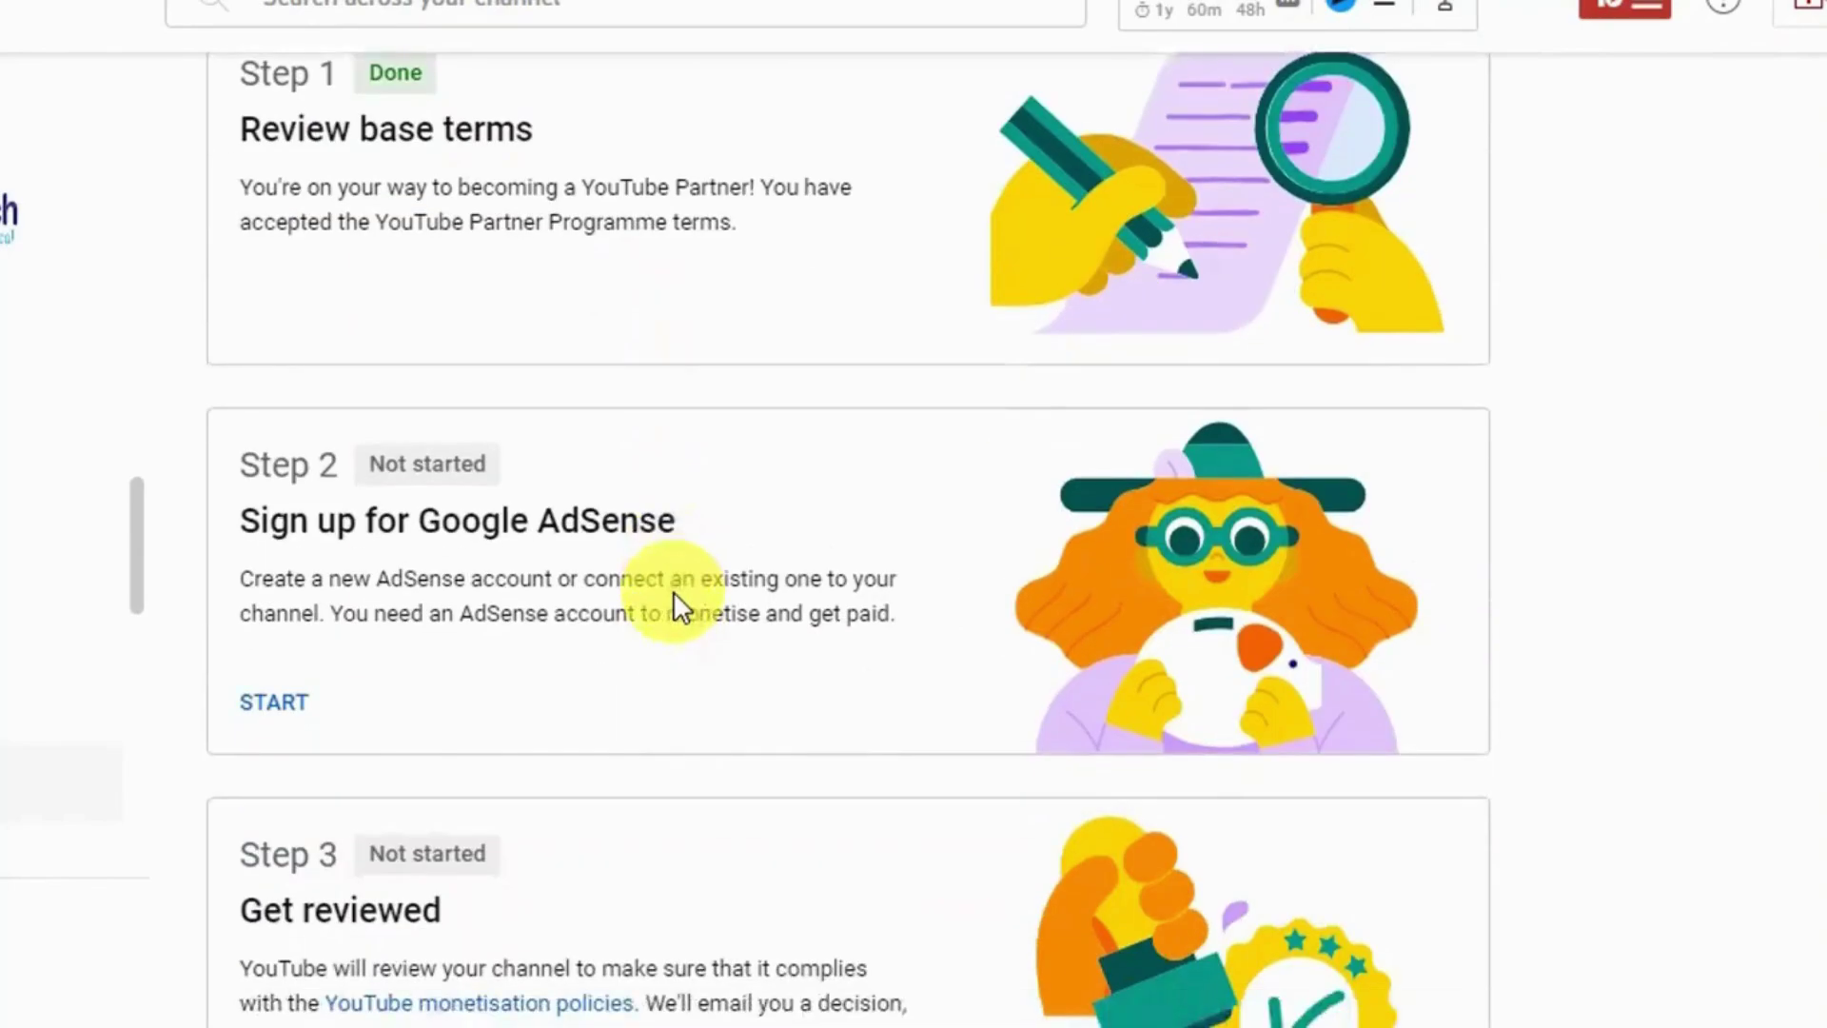
{"action": "left_click_drag", "start_coordinate": [682, 521], "coordinate": [236, 534]}
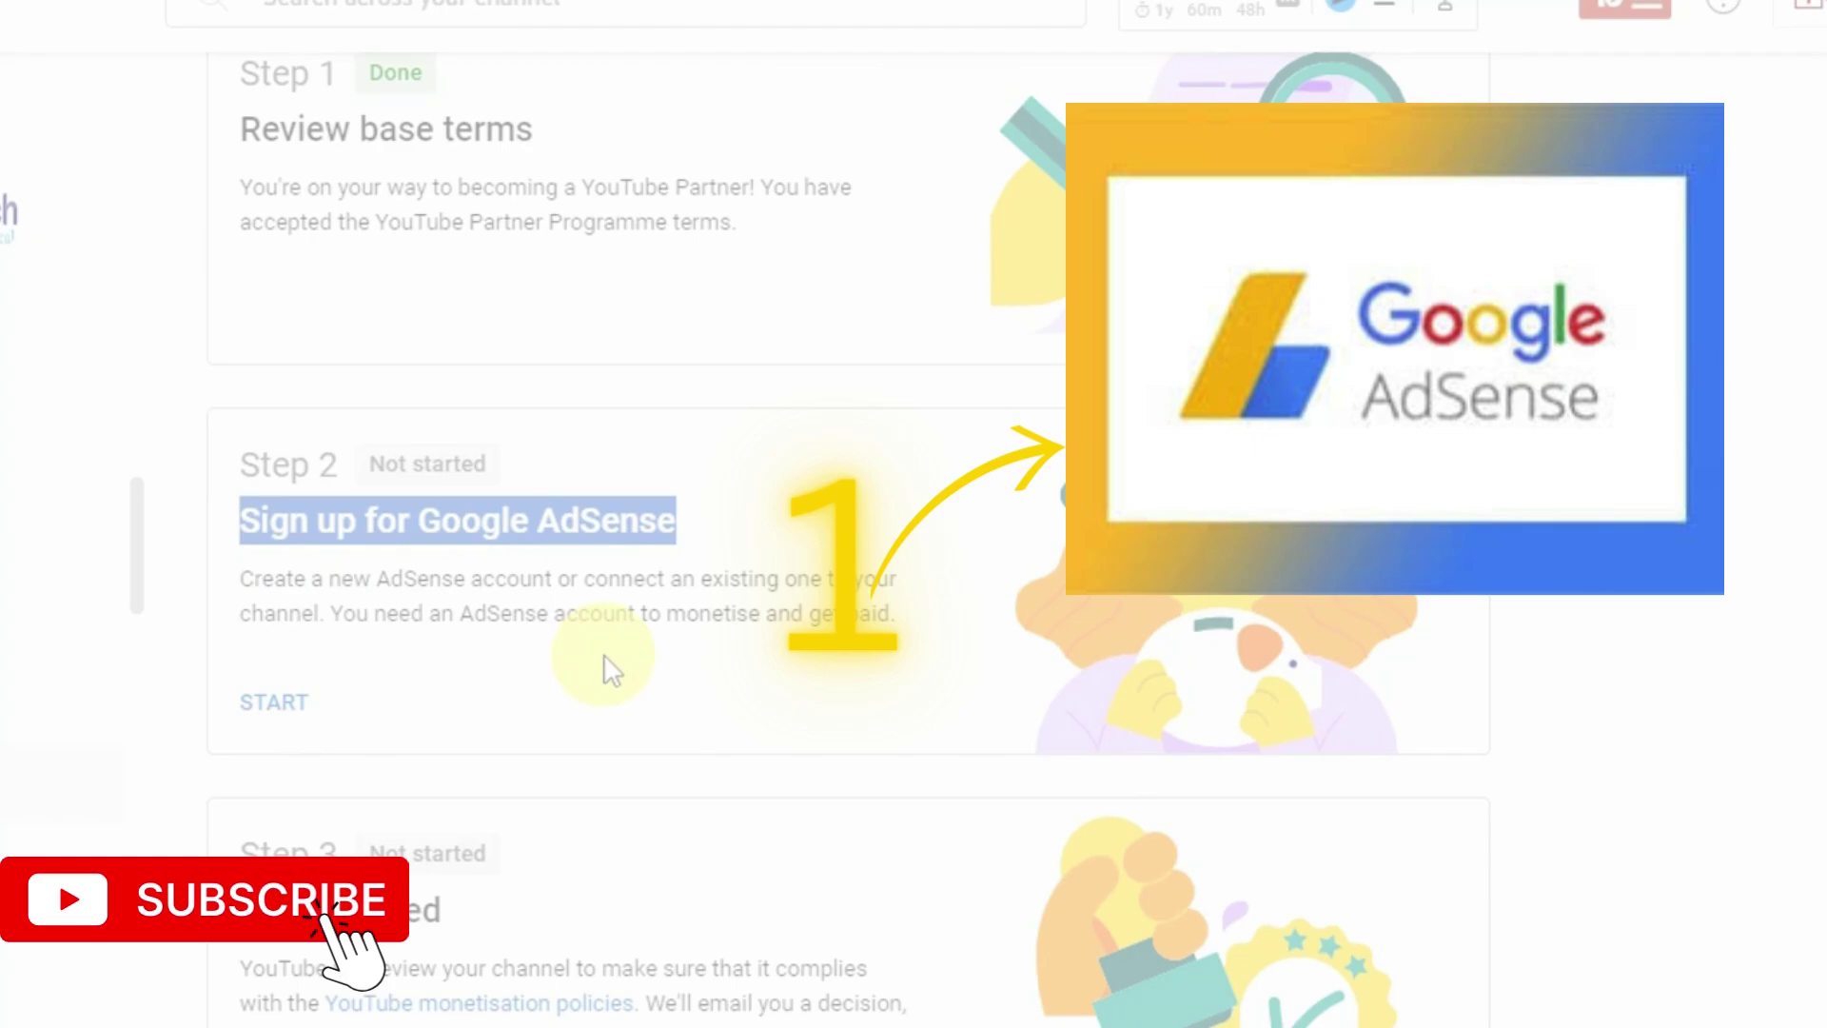
{"action": "left_click", "coordinate": [203, 698]}
{"action": "left_click", "coordinate": [285, 723]}
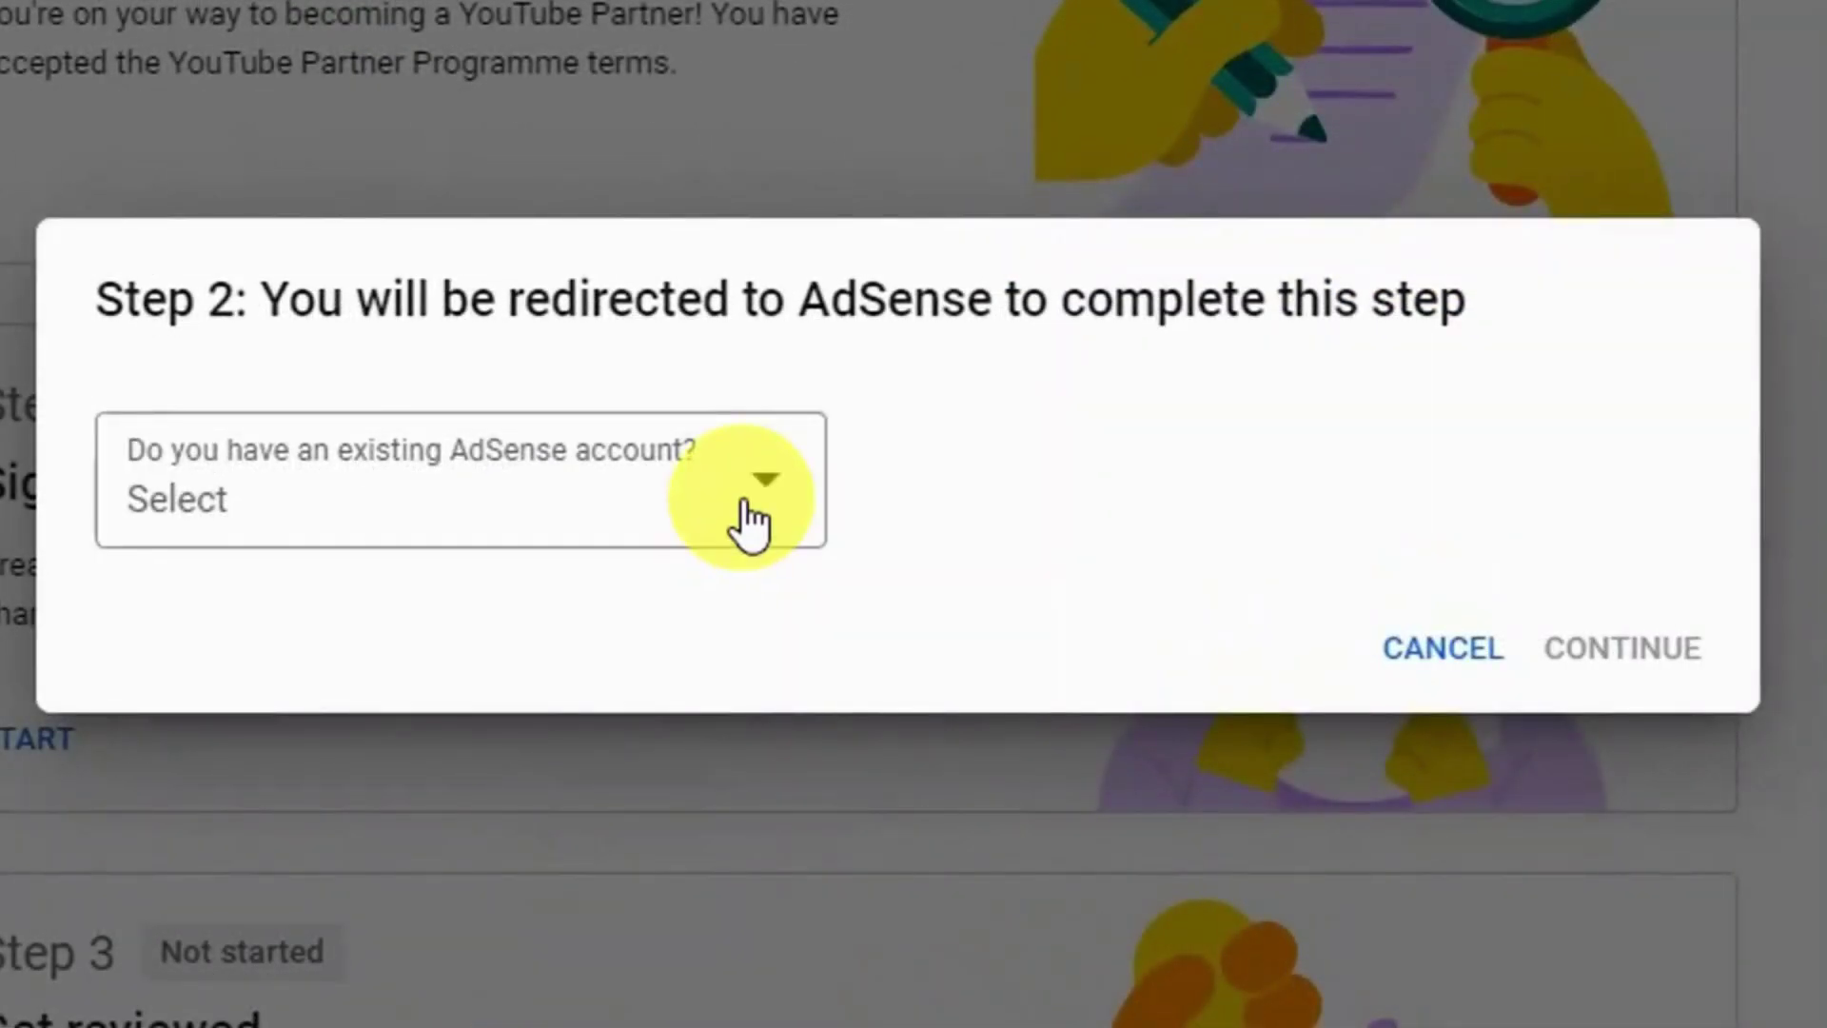
- Answer 'Yes, I have an existing account' to the AdSense question and continue to AdSense
{"action": "left_click", "coordinate": [749, 523]}
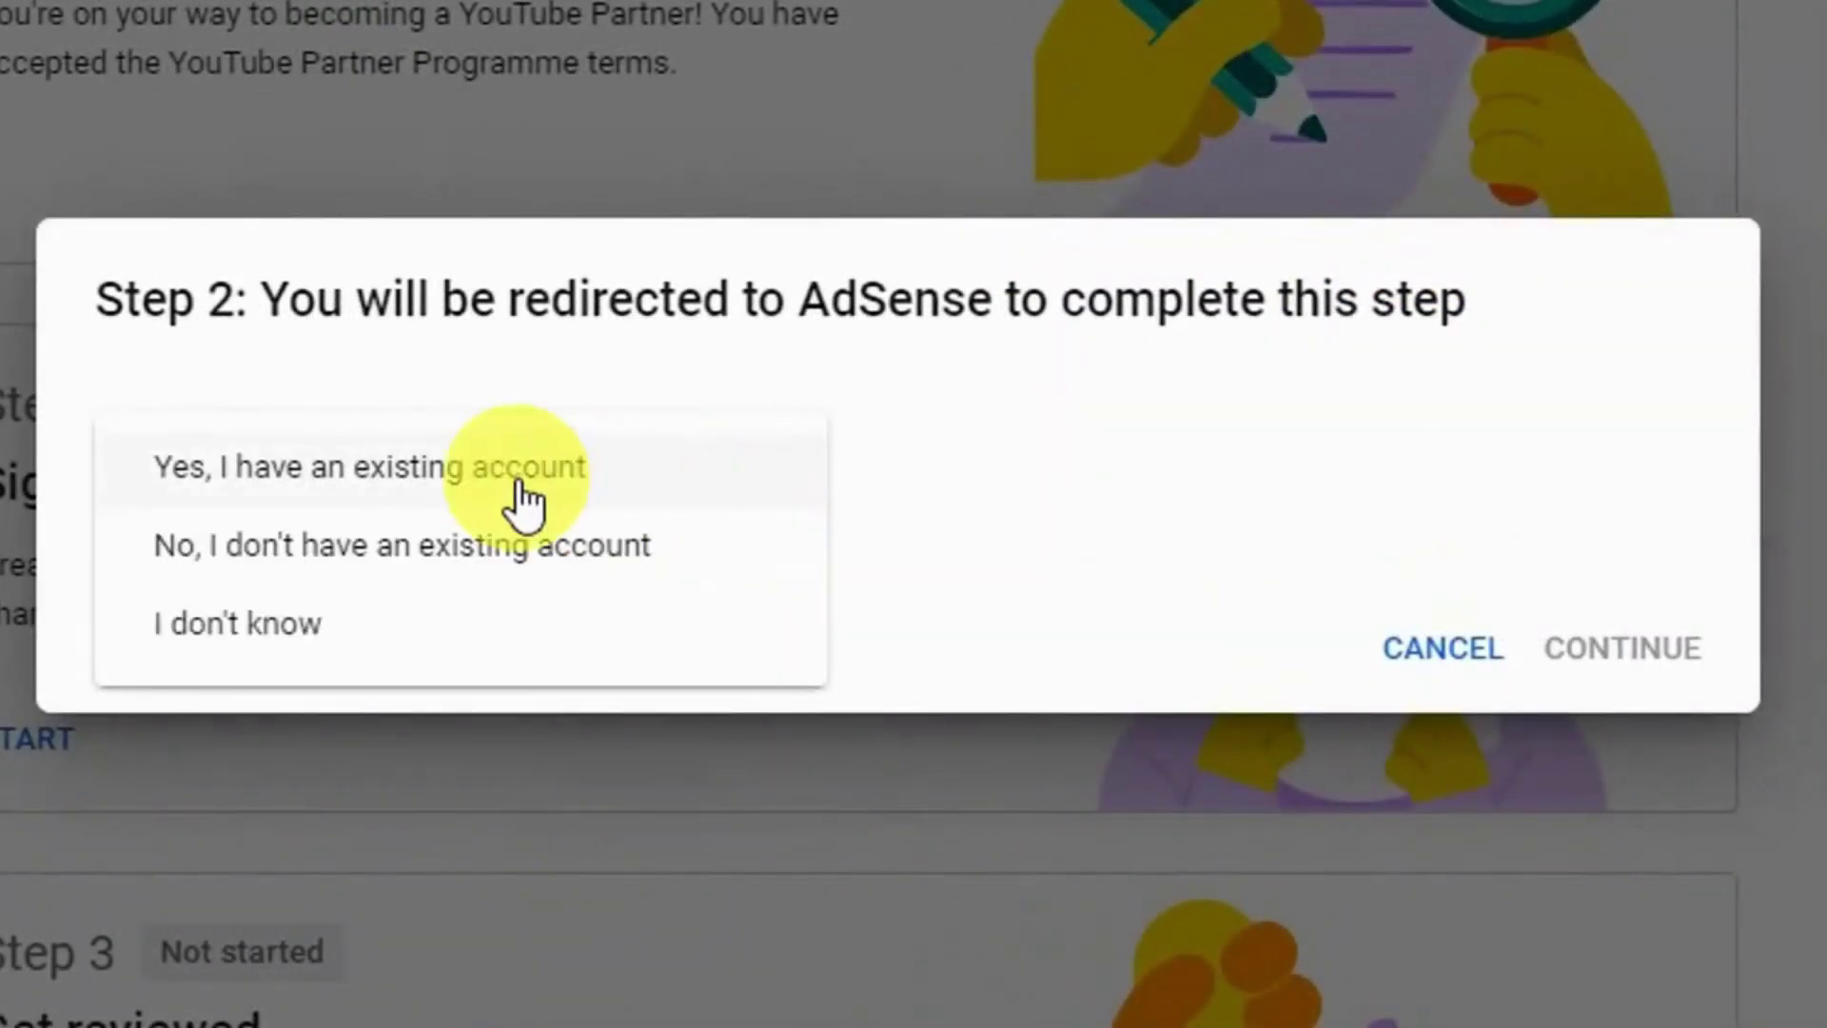
{"action": "left_click", "coordinate": [438, 485]}
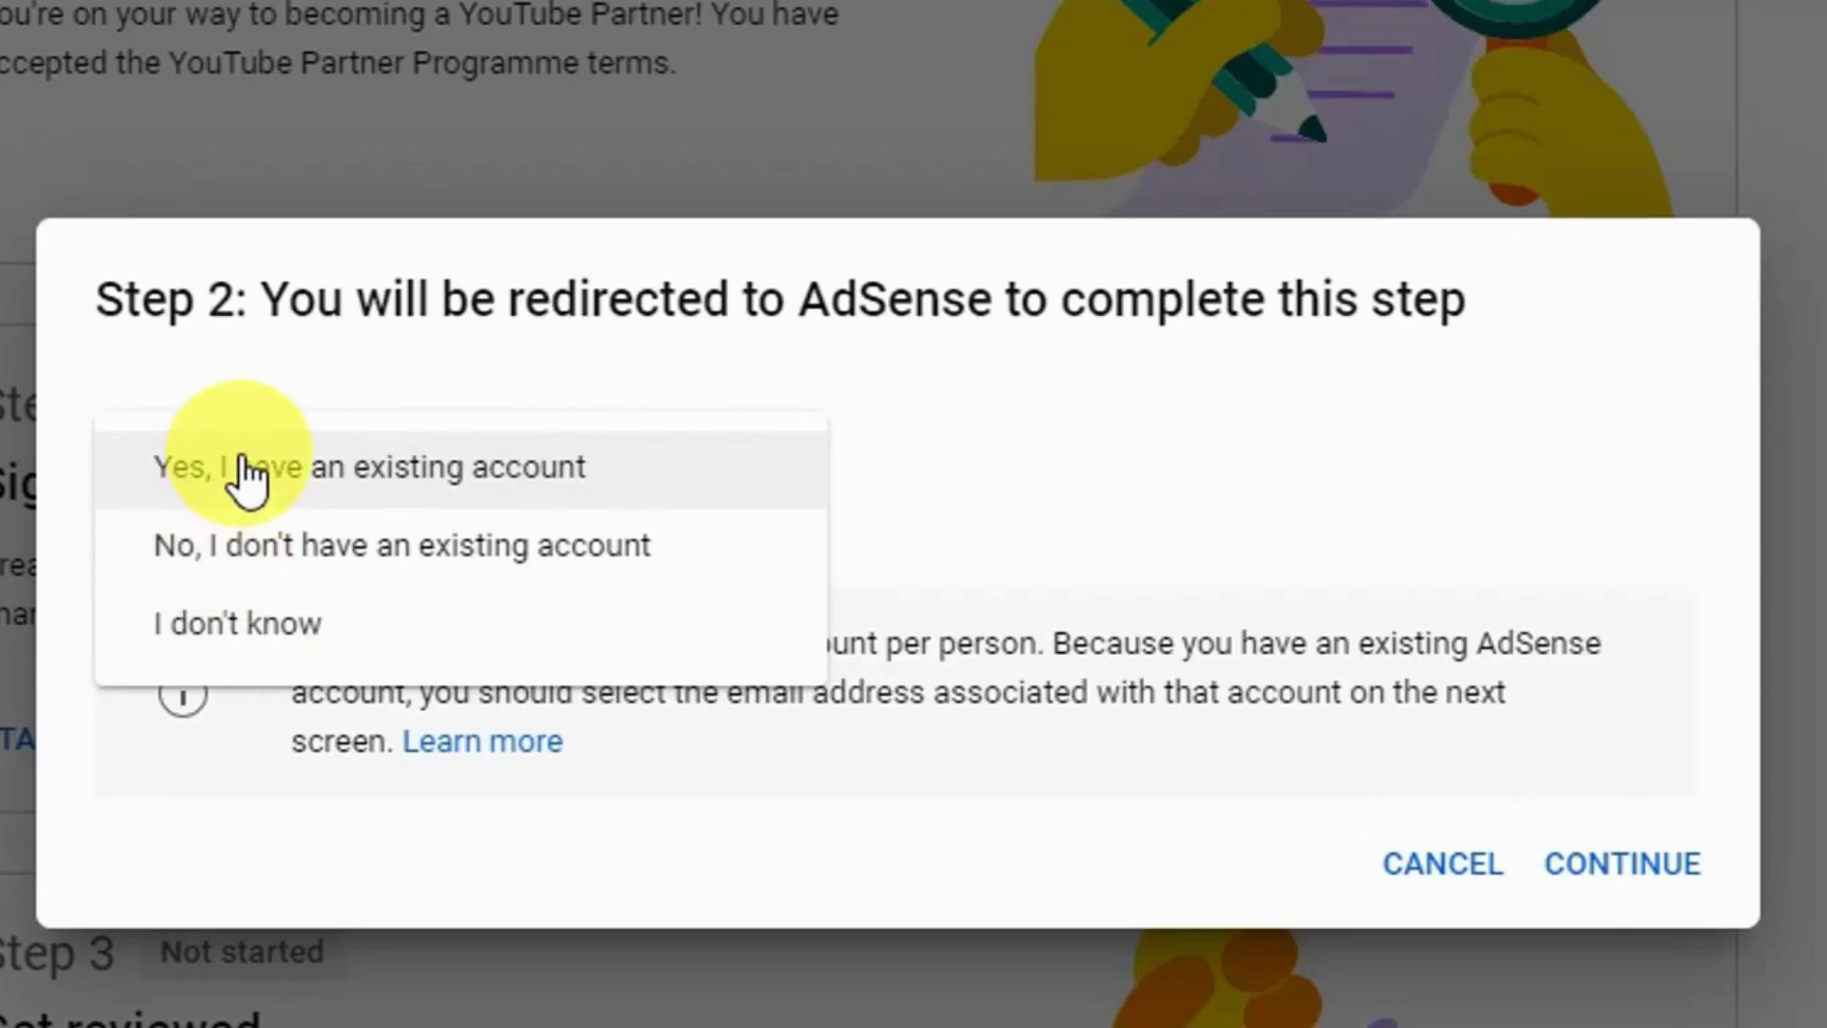
{"action": "left_click", "coordinate": [638, 492]}
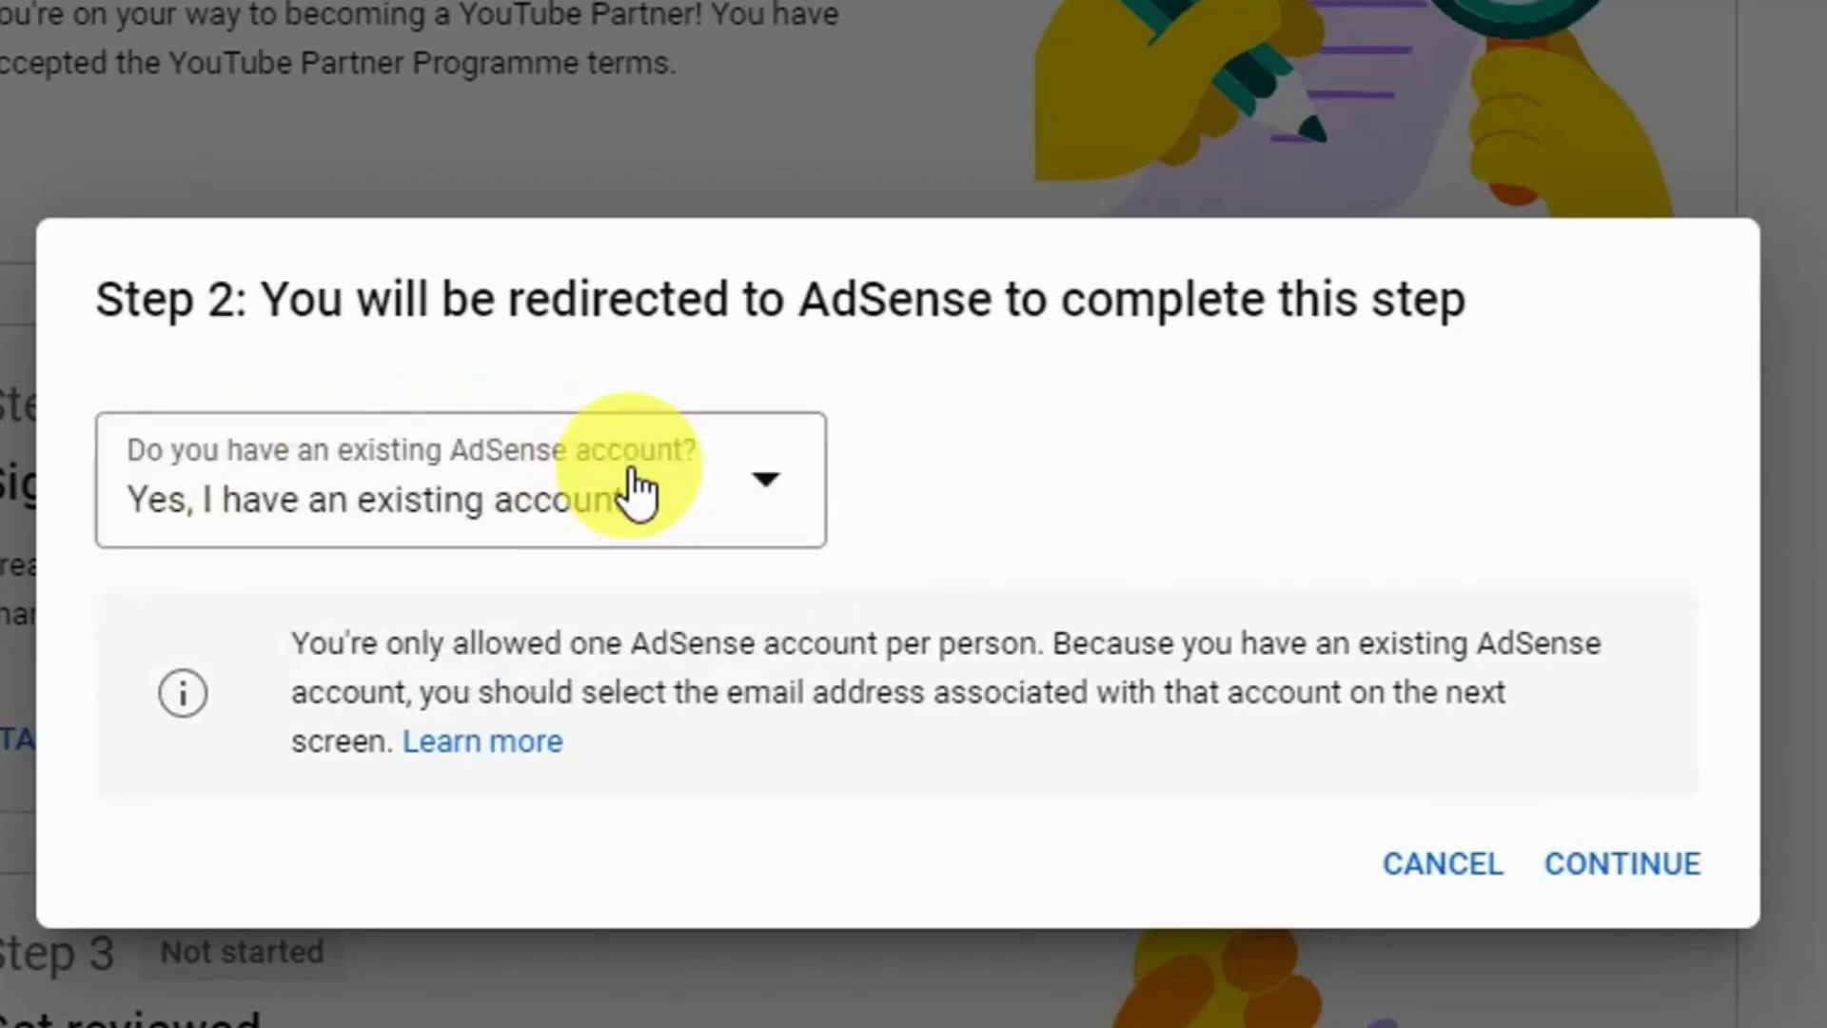
{"action": "left_click", "coordinate": [1677, 889]}
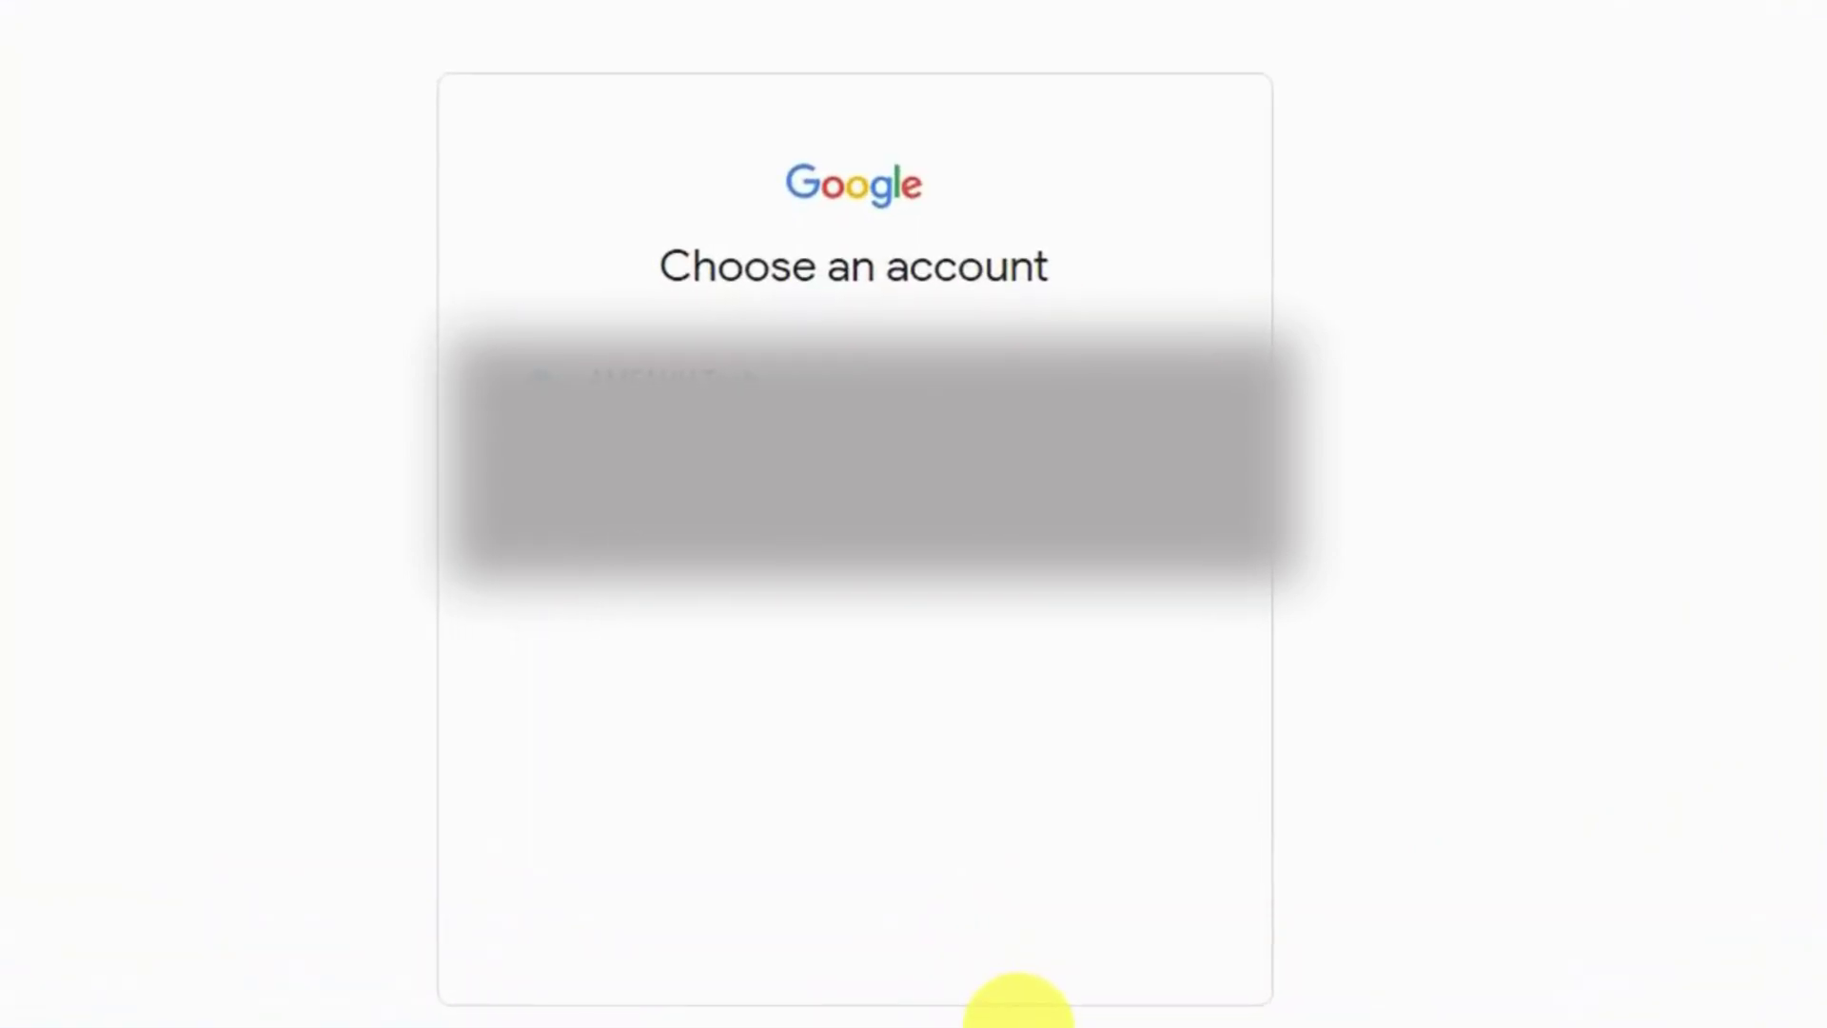
- Sign in with the Google account tied to the existing AdSense account, skipping the suggestions
{"action": "left_click", "coordinate": [799, 542]}
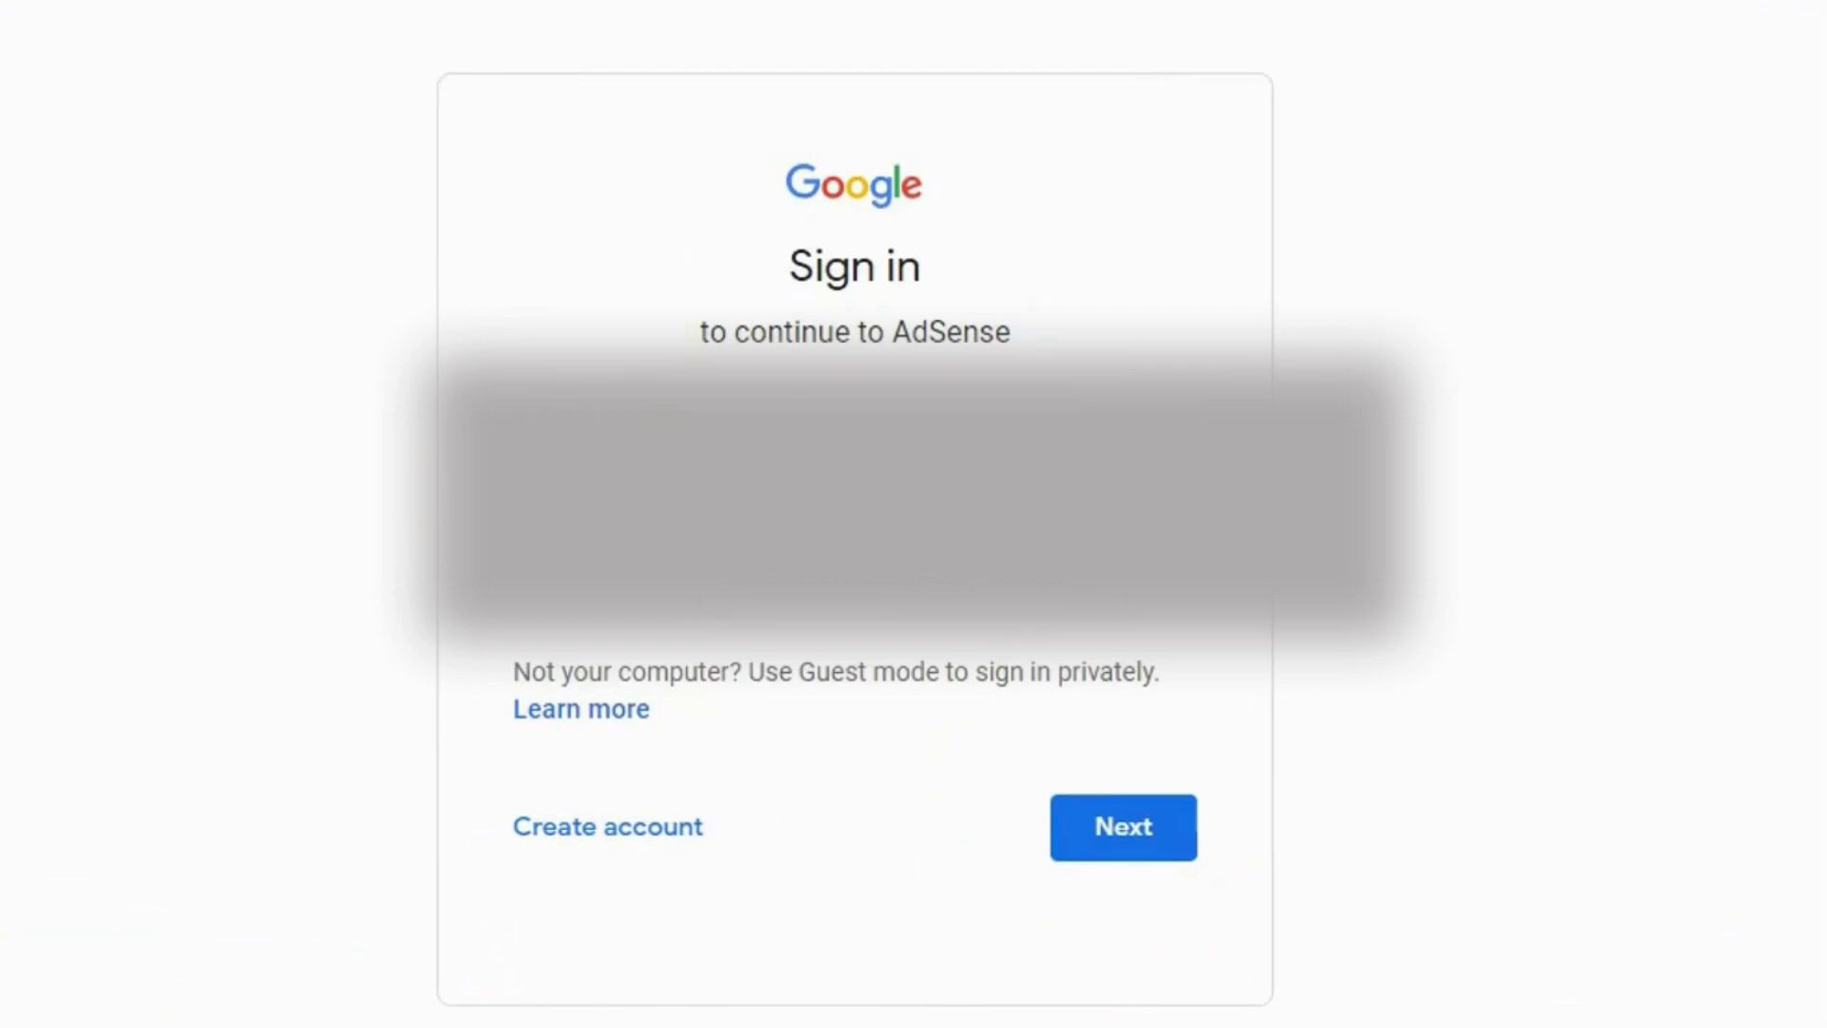
{"action": "left_click", "coordinate": [1142, 846]}
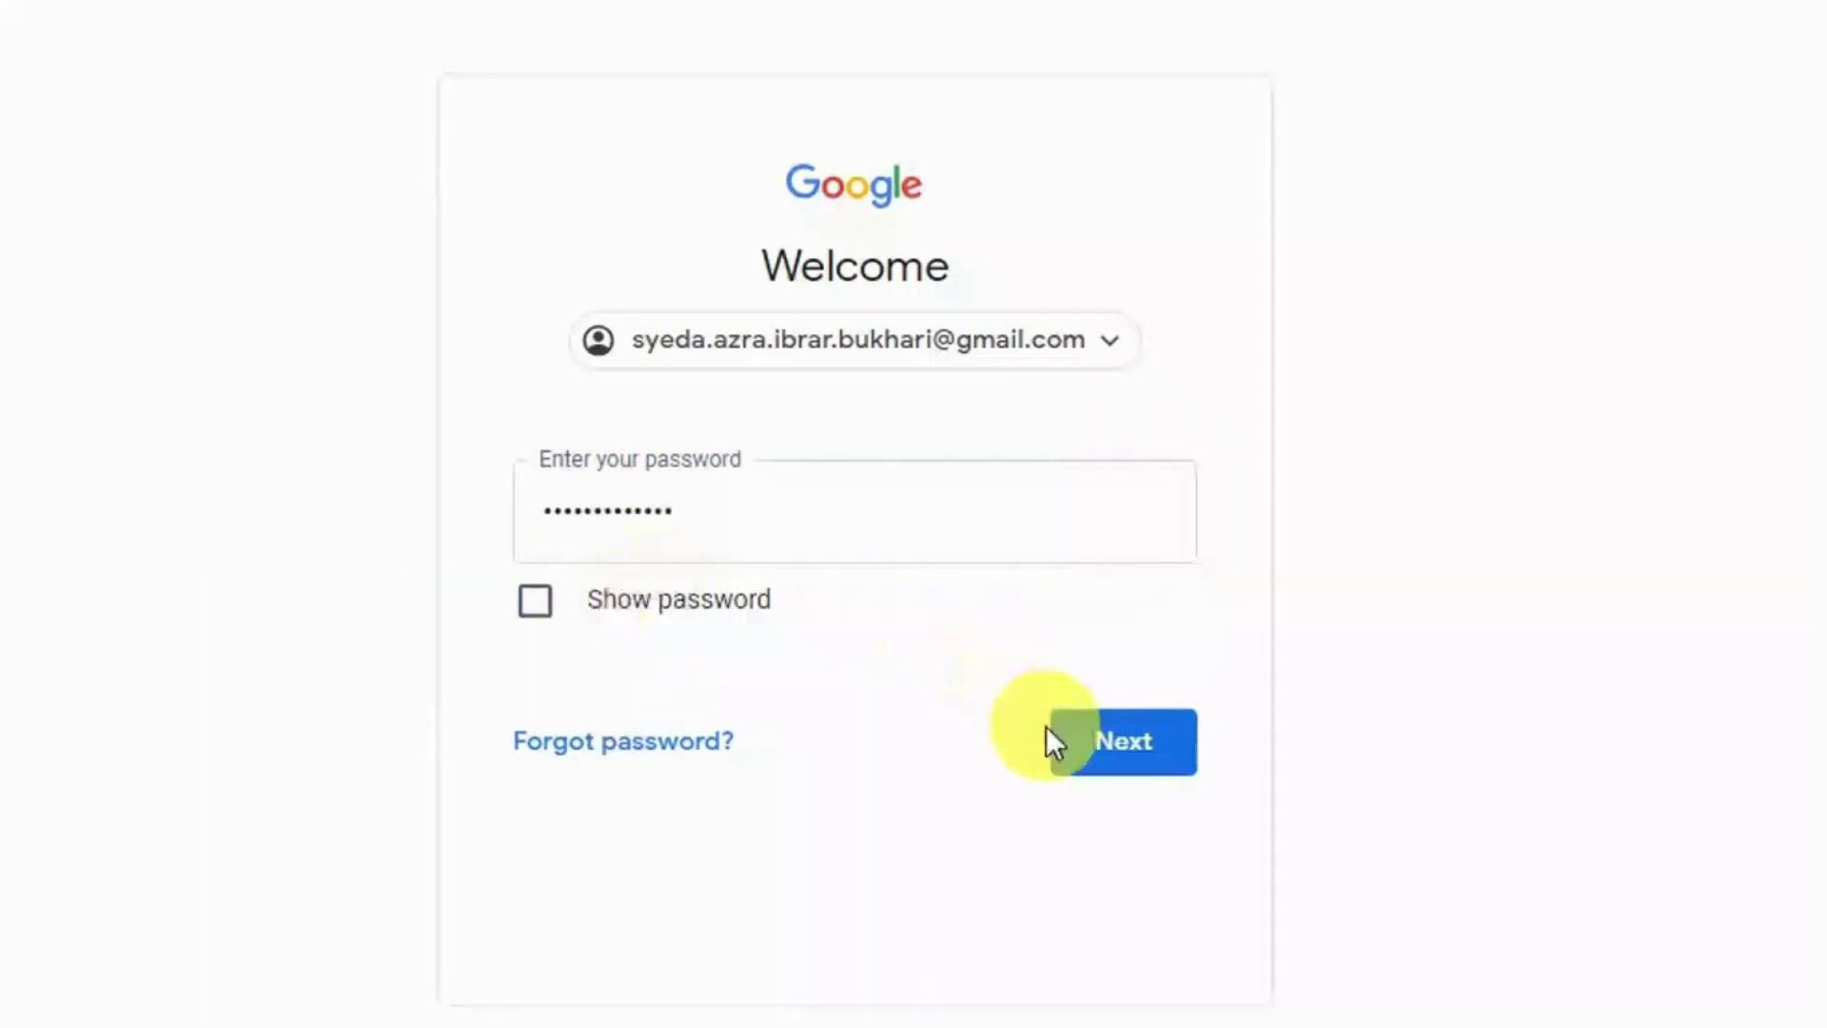
{"action": "left_click", "coordinate": [1102, 763]}
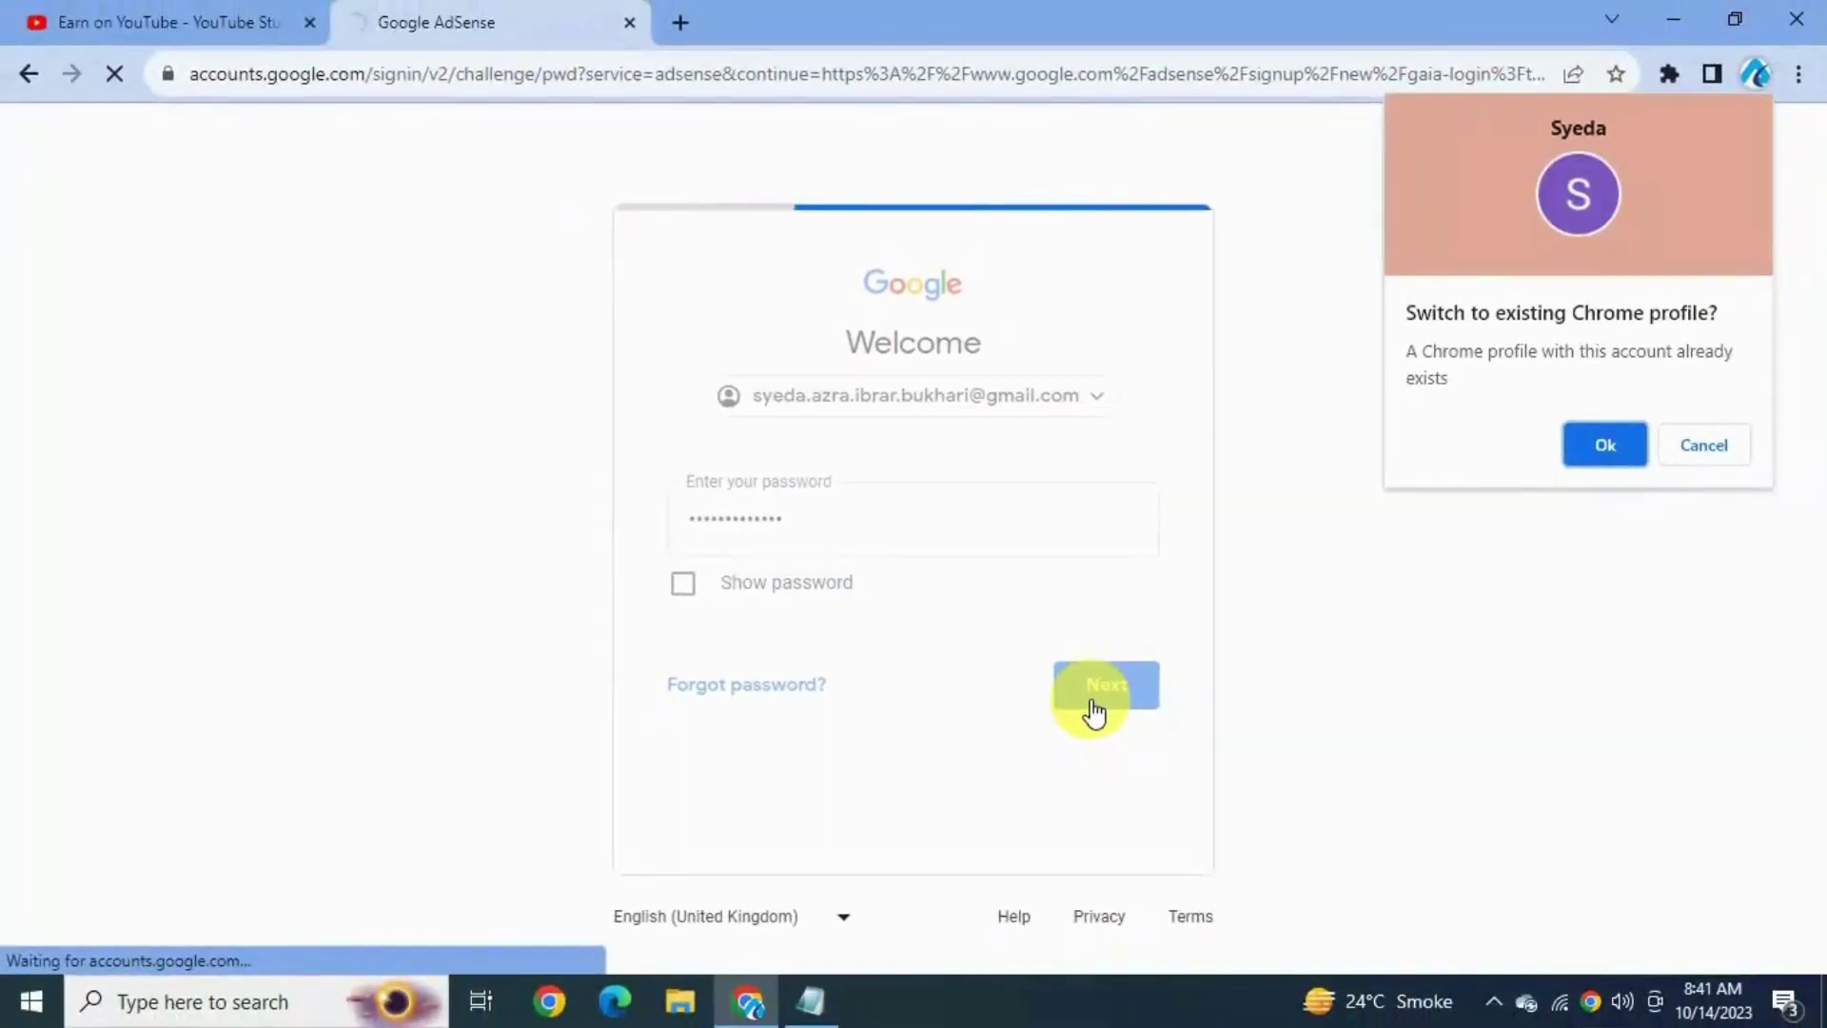
{"action": "scroll", "coordinate": [1093, 711], "scroll_direction": "down", "scroll_amount": 1}
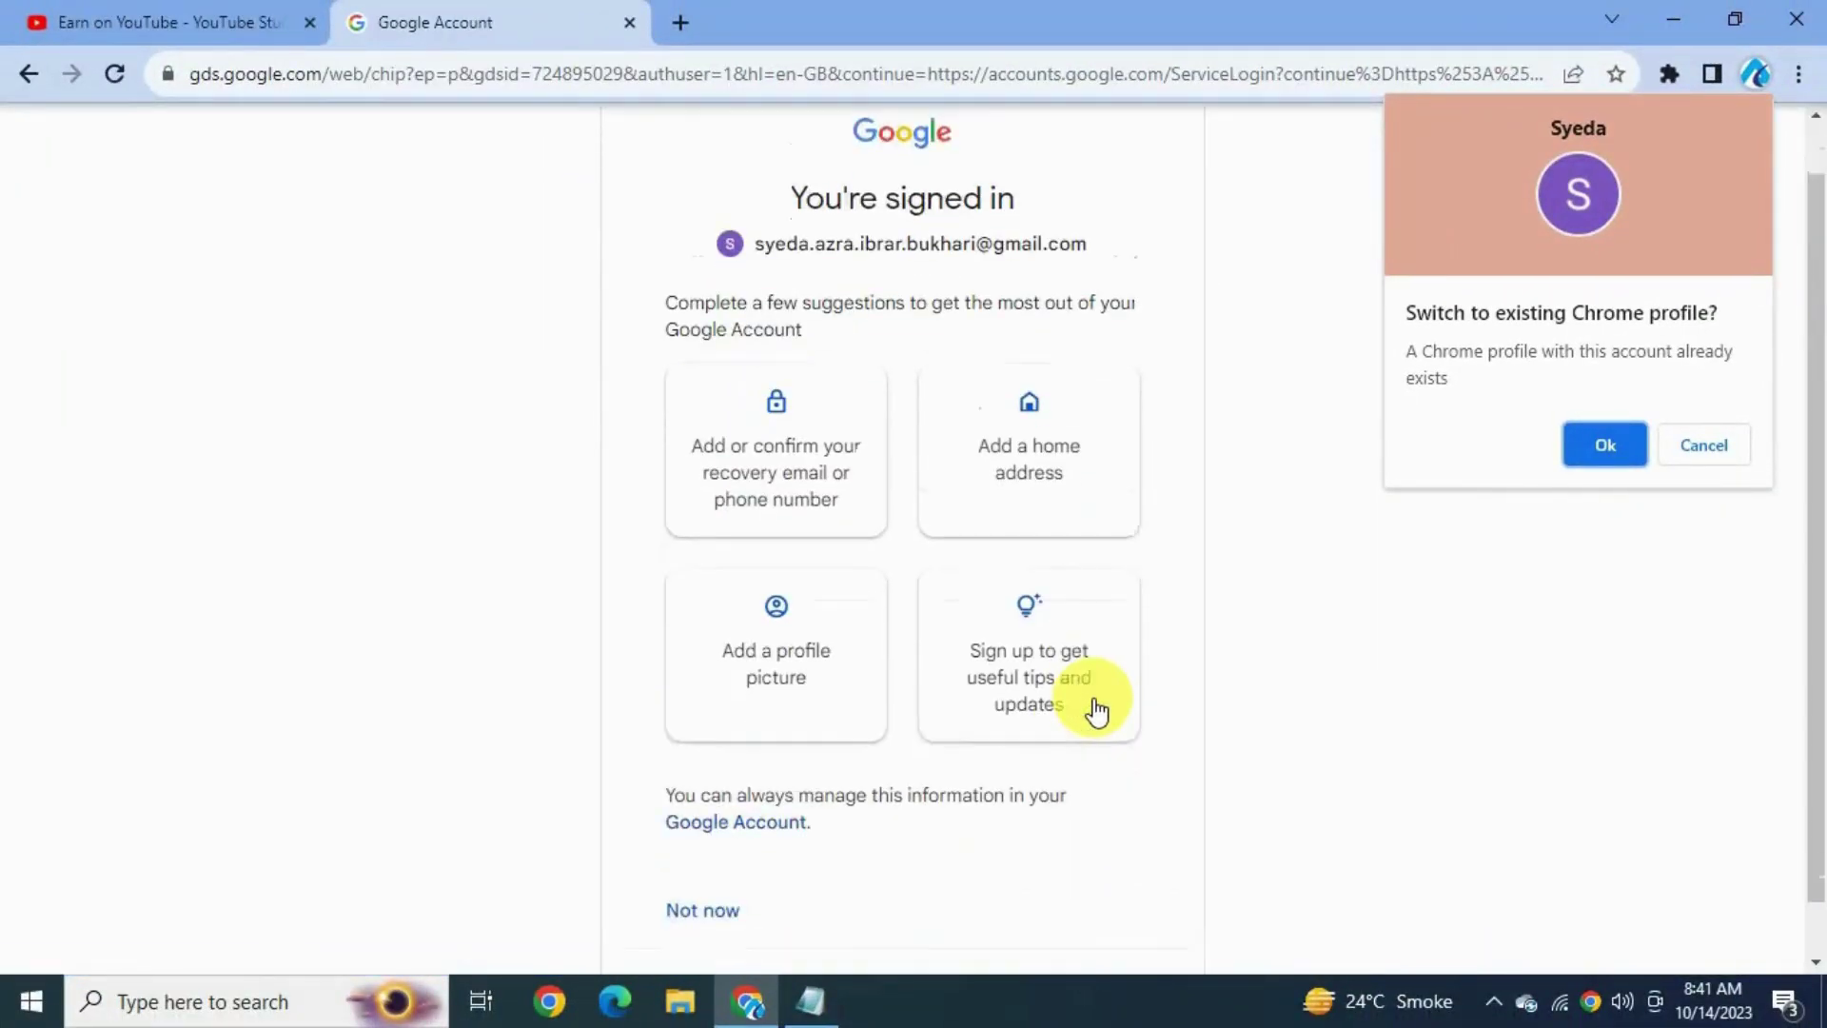
{"action": "left_click", "coordinate": [681, 861]}
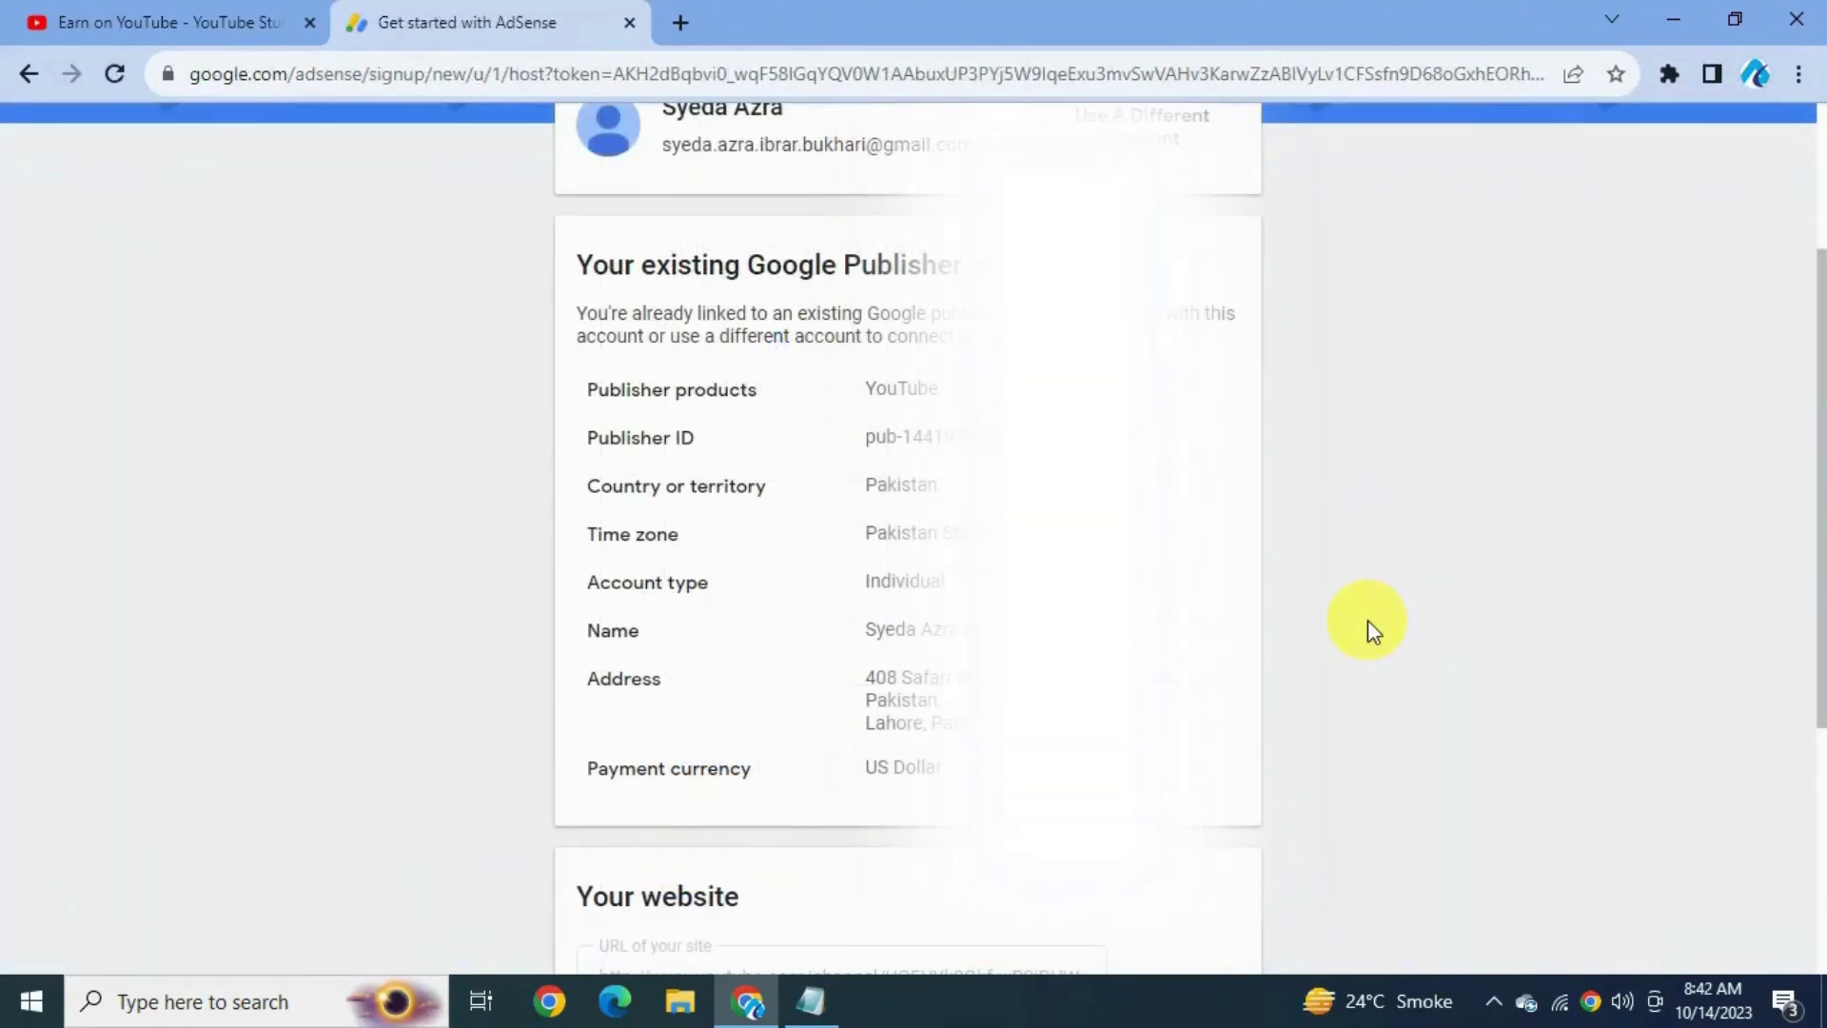
- Accept the association between the AdSense publisher account and the channel, then redirect back to YouTube Studio
{"action": "scroll", "coordinate": [1368, 620], "scroll_direction": "down", "scroll_amount": 3}
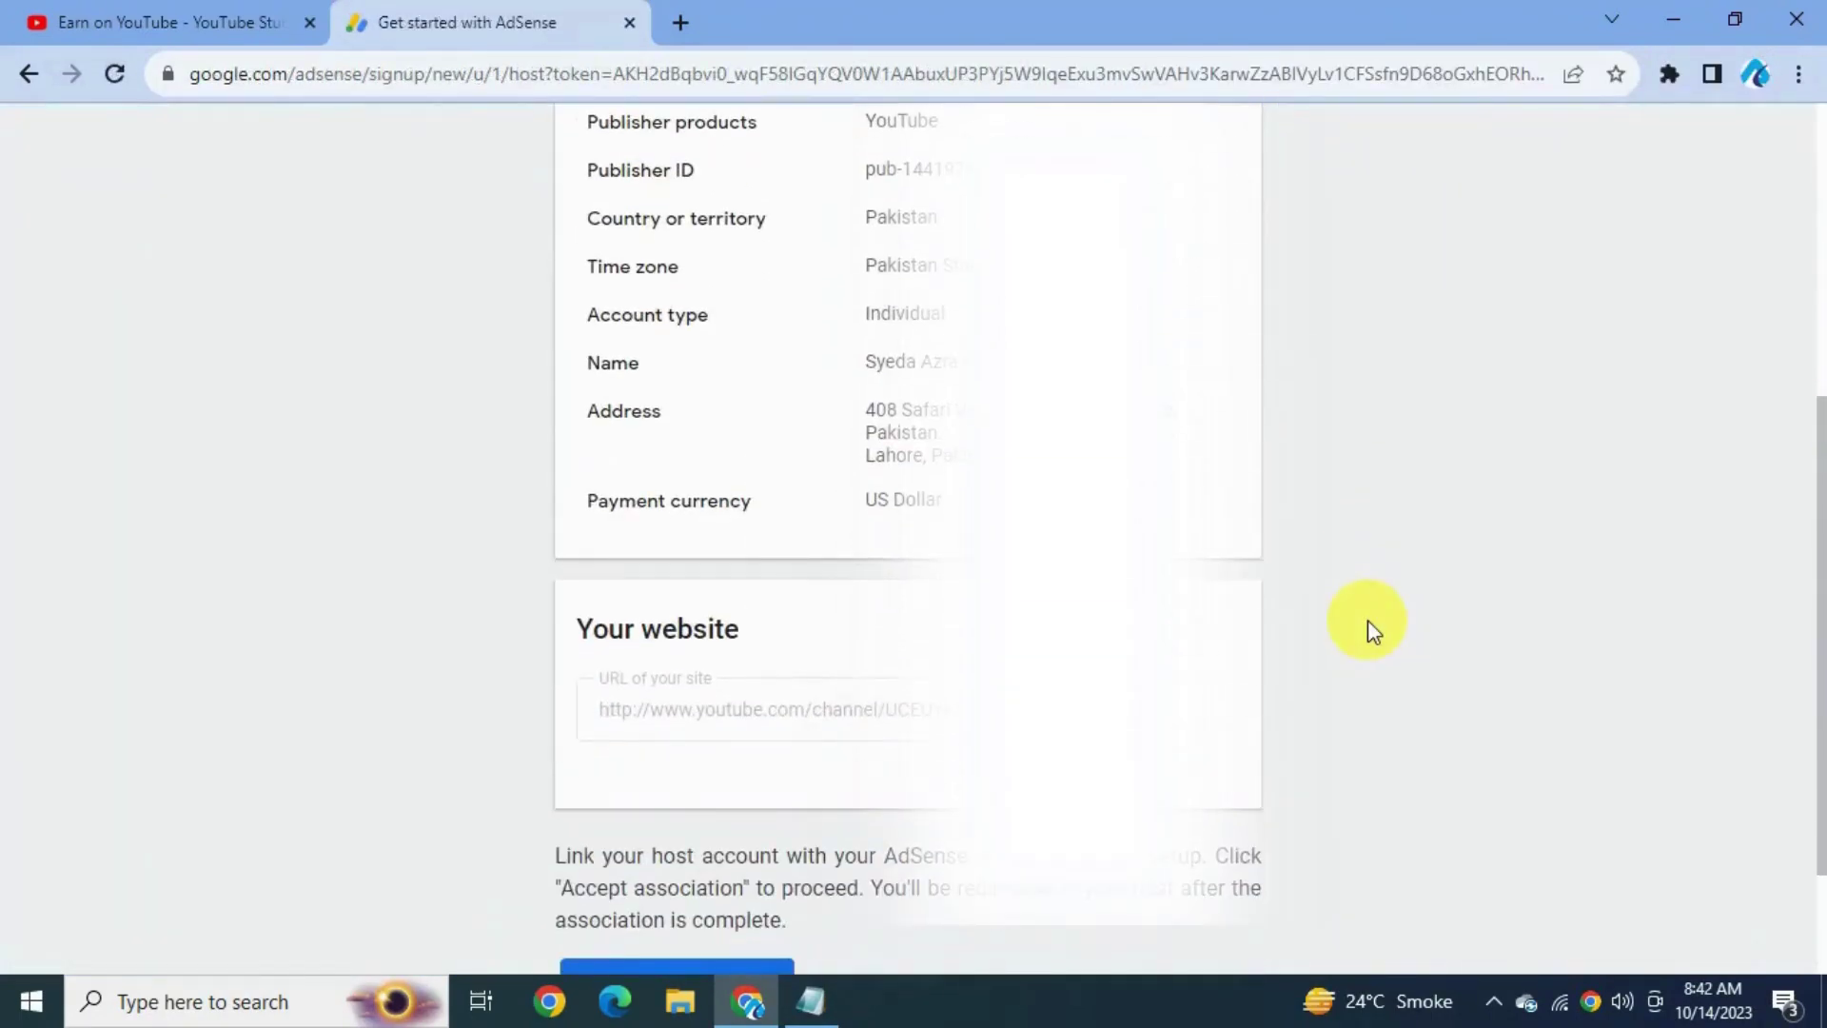
{"action": "scroll", "coordinate": [1368, 620], "scroll_direction": "down", "scroll_amount": 1}
{"action": "scroll", "coordinate": [822, 580], "scroll_direction": "down", "scroll_amount": 1}
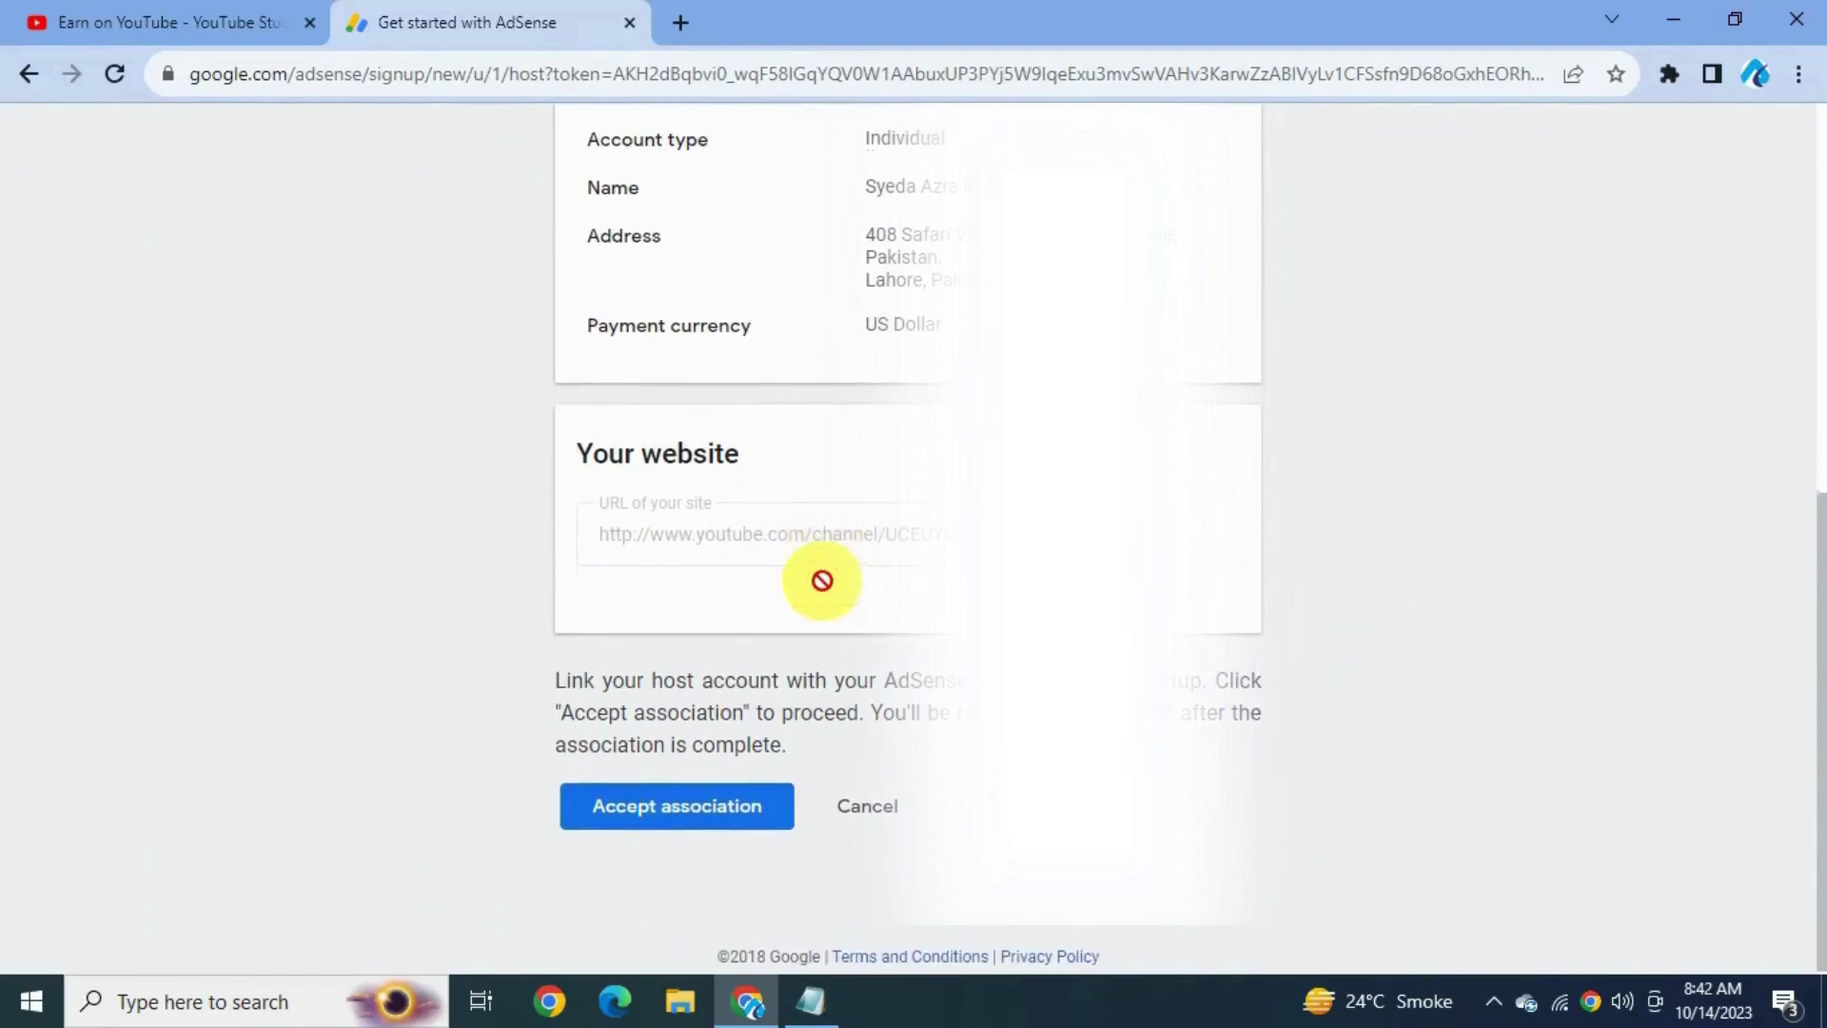
{"action": "scroll", "coordinate": [822, 581], "scroll_direction": "up", "scroll_amount": 1}
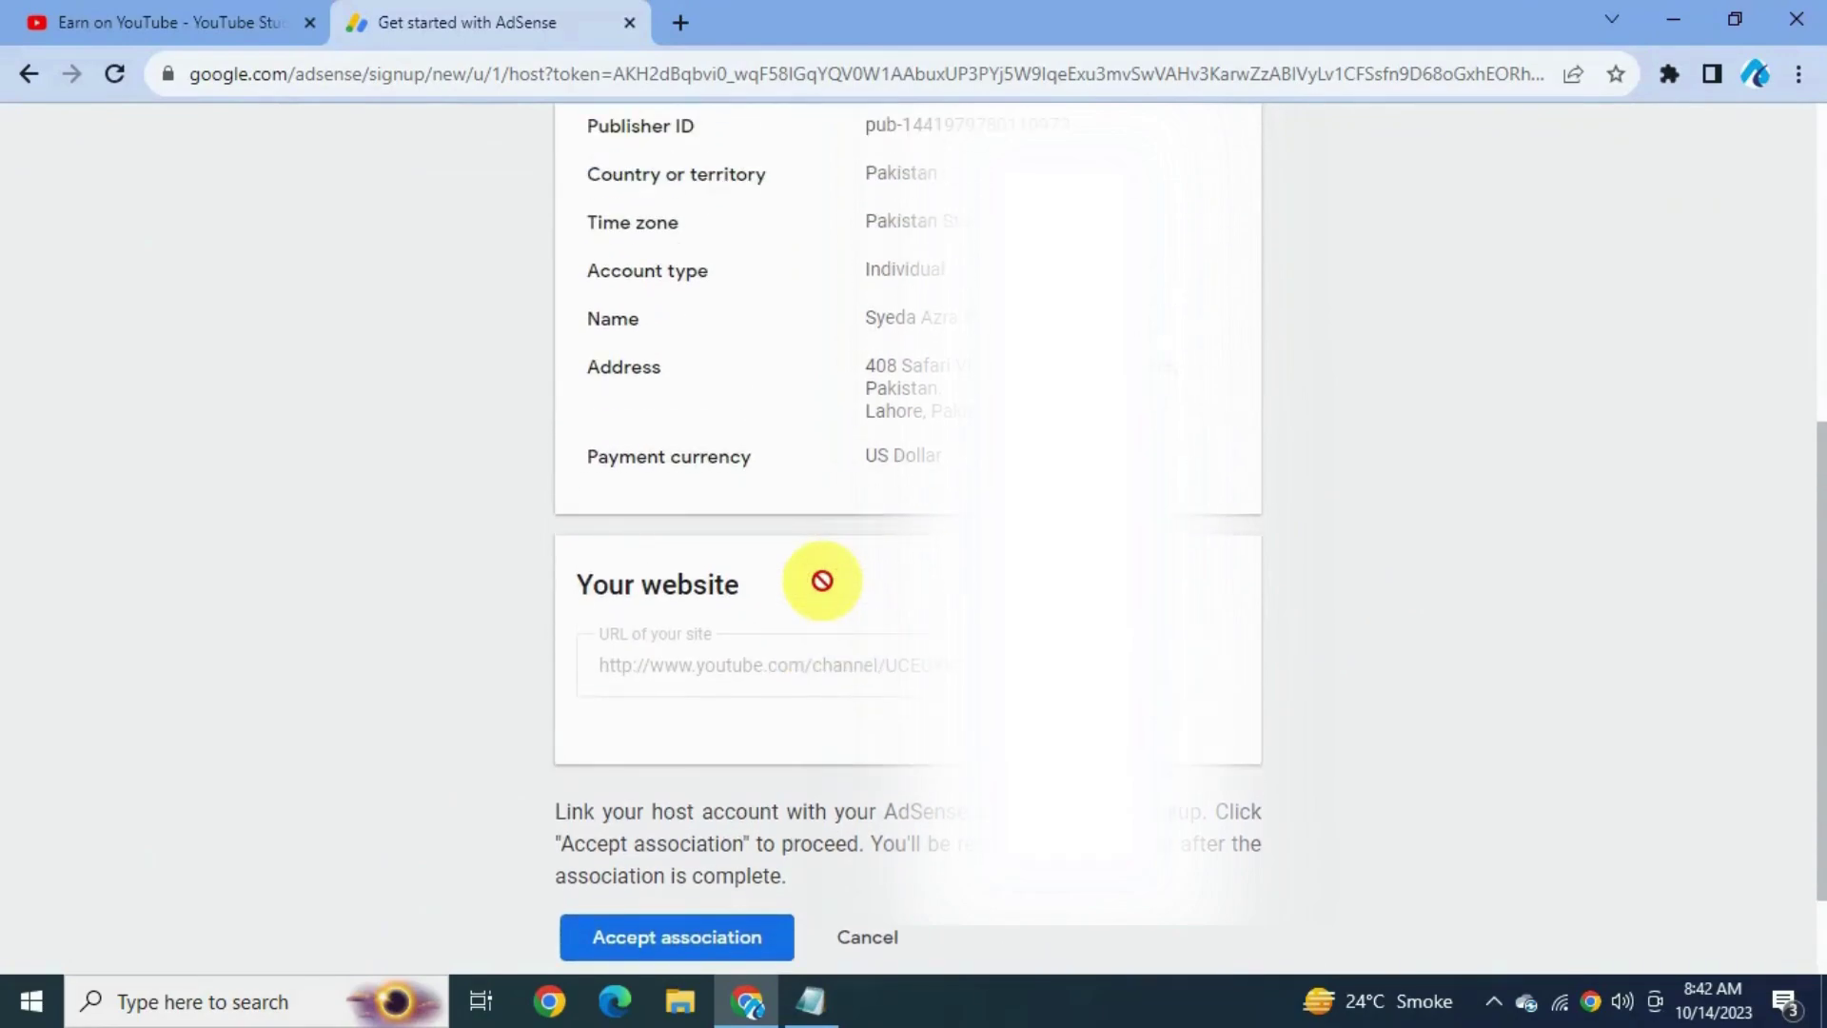
{"action": "scroll", "coordinate": [822, 580], "scroll_direction": "up", "scroll_amount": 3}
{"action": "scroll", "coordinate": [823, 581], "scroll_direction": "down", "scroll_amount": 4}
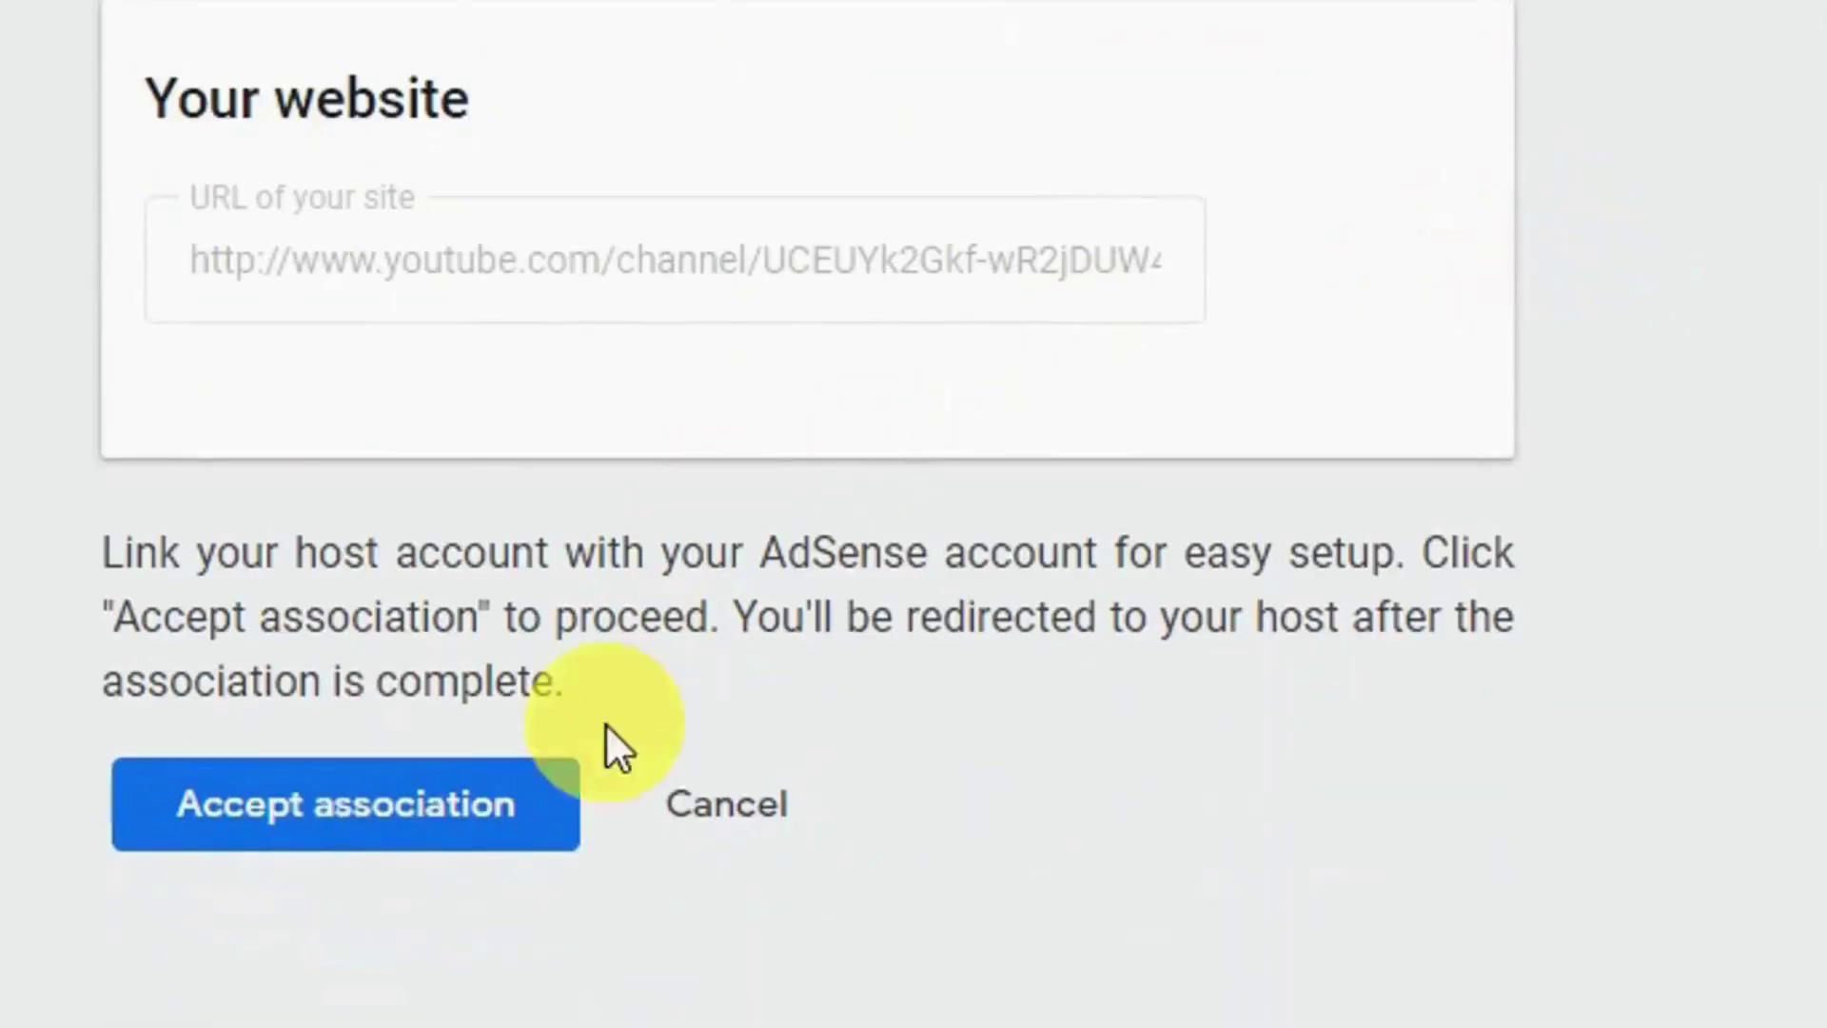
{"action": "left_click", "coordinate": [504, 814]}
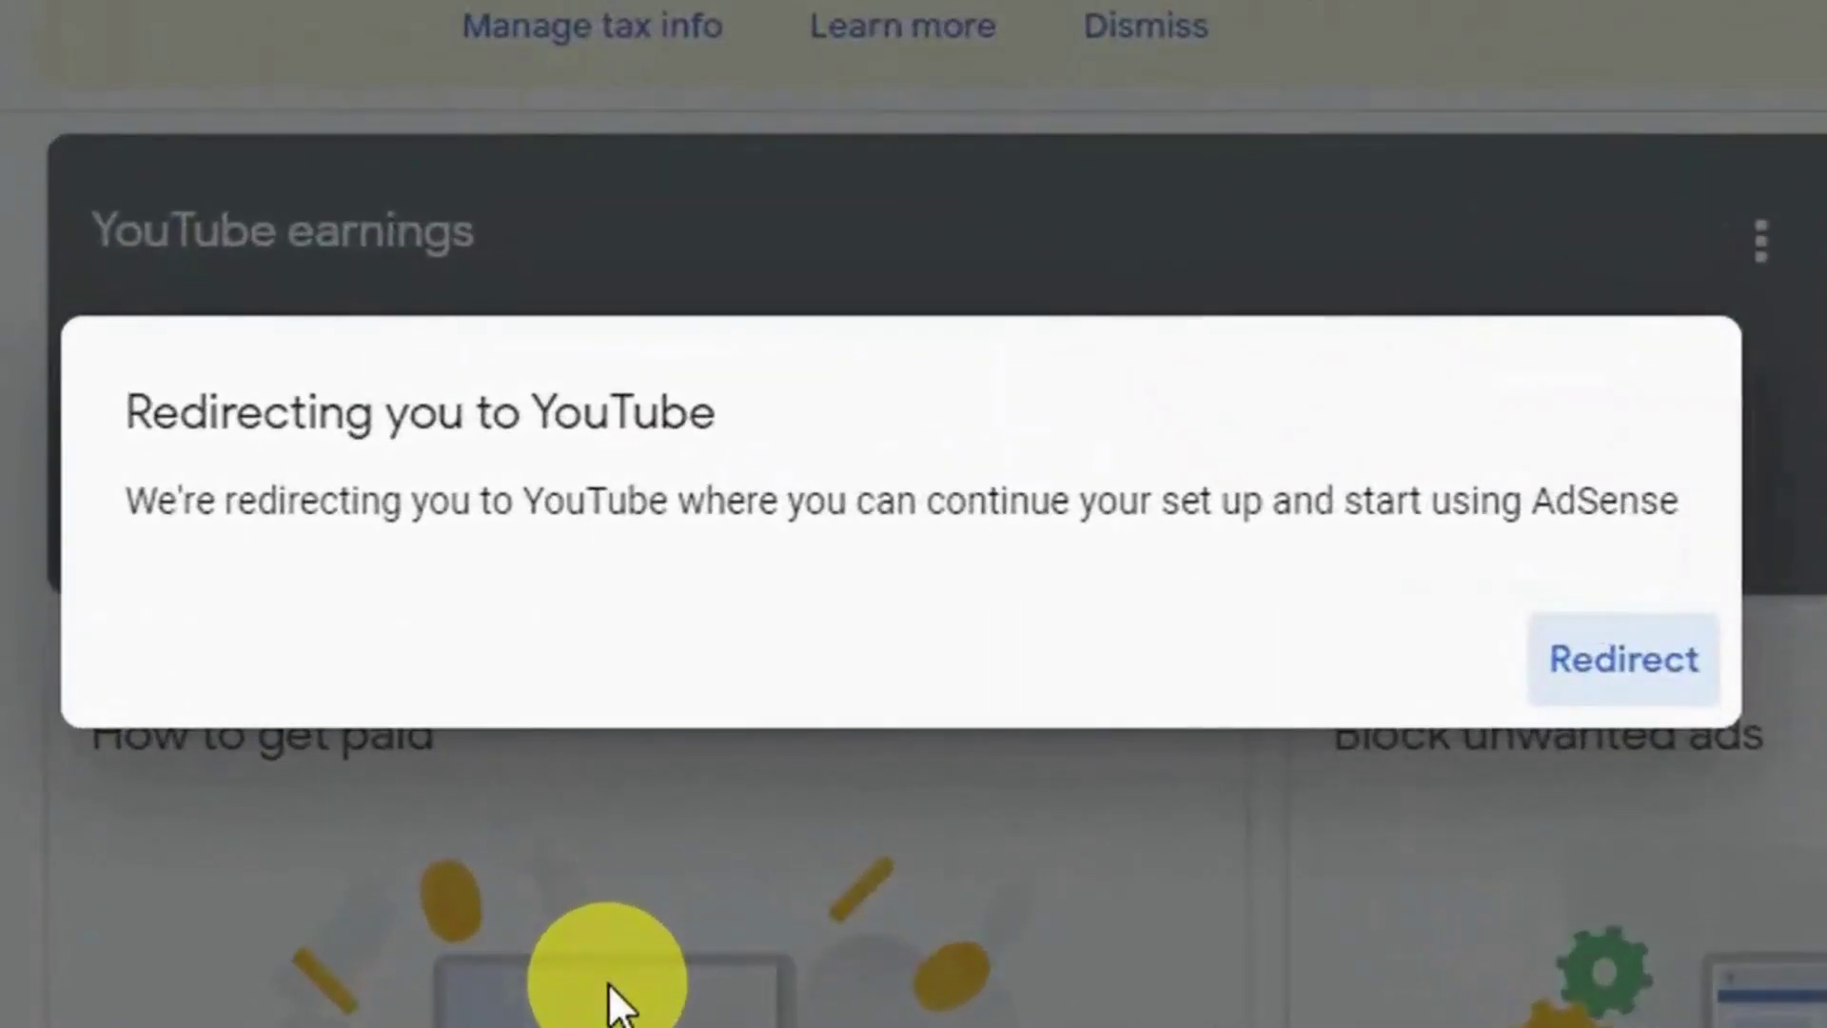
{"action": "left_click", "coordinate": [1624, 662]}
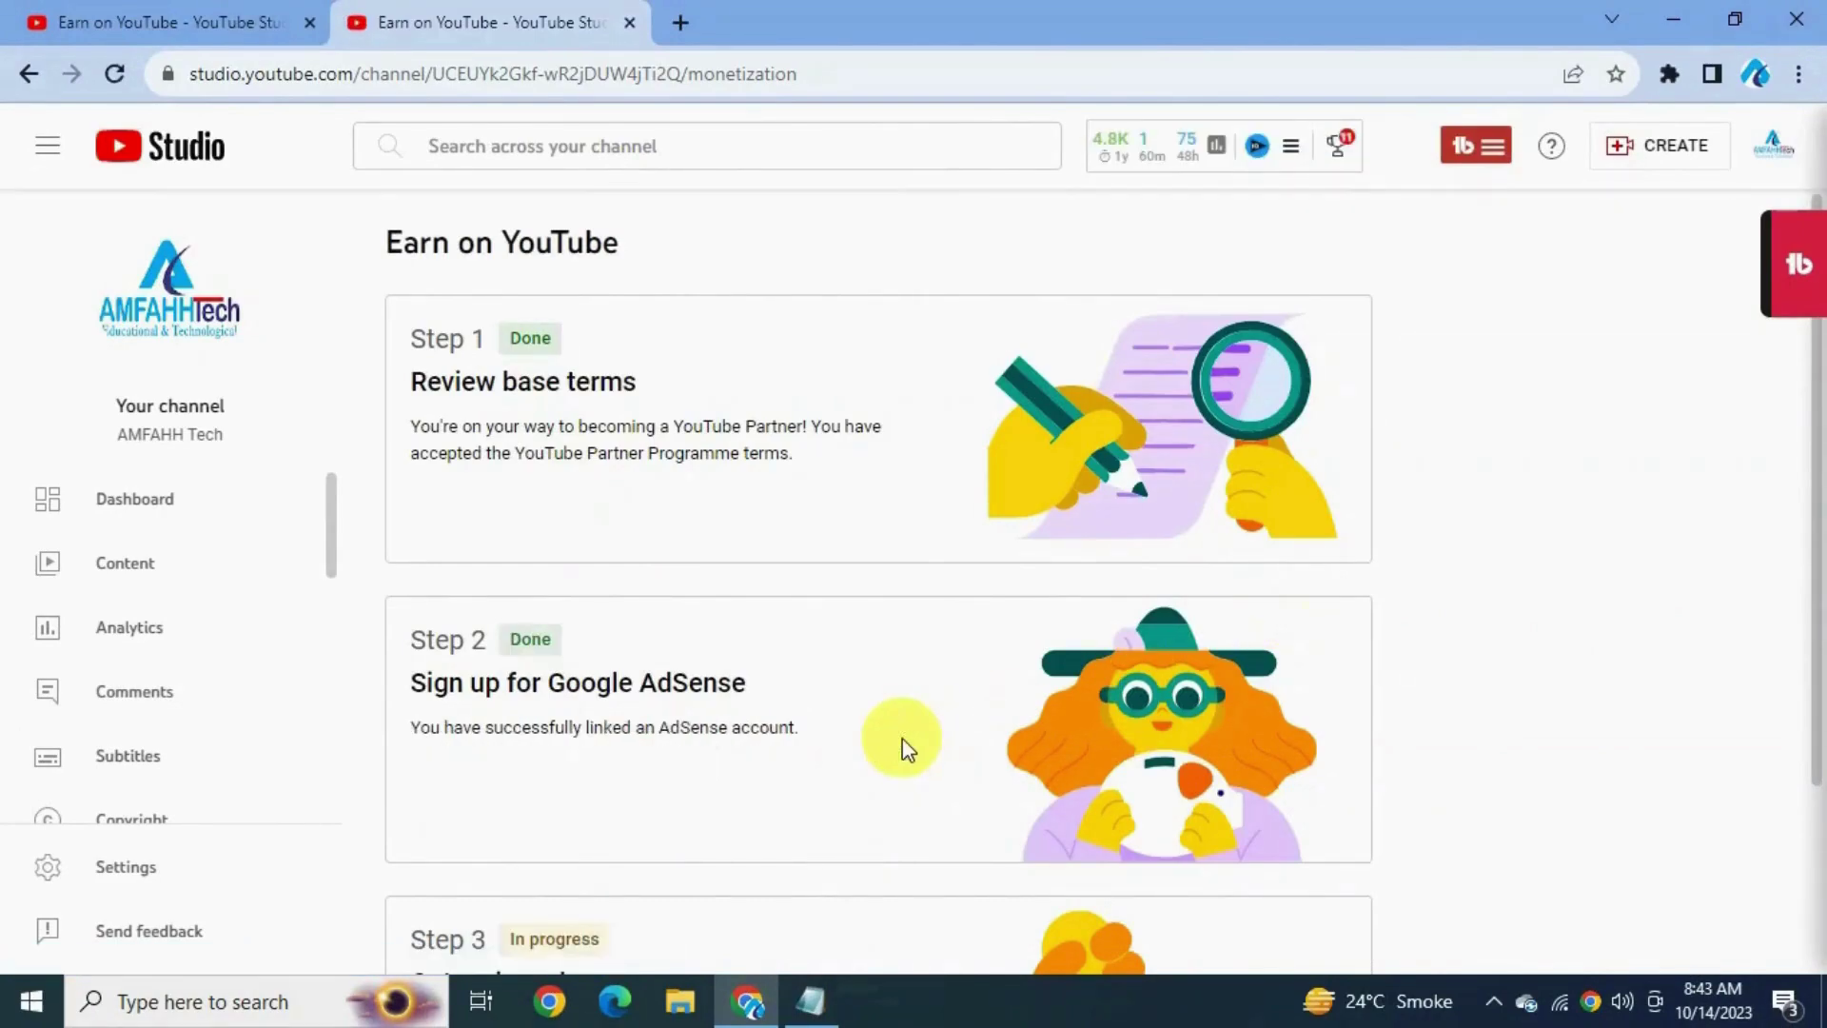
- Scroll the reloaded Earn page to confirm Step 2 is Done and Step 3, Get reviewed, is In progress
{"action": "scroll", "coordinate": [902, 738], "scroll_direction": "down", "scroll_amount": 2}
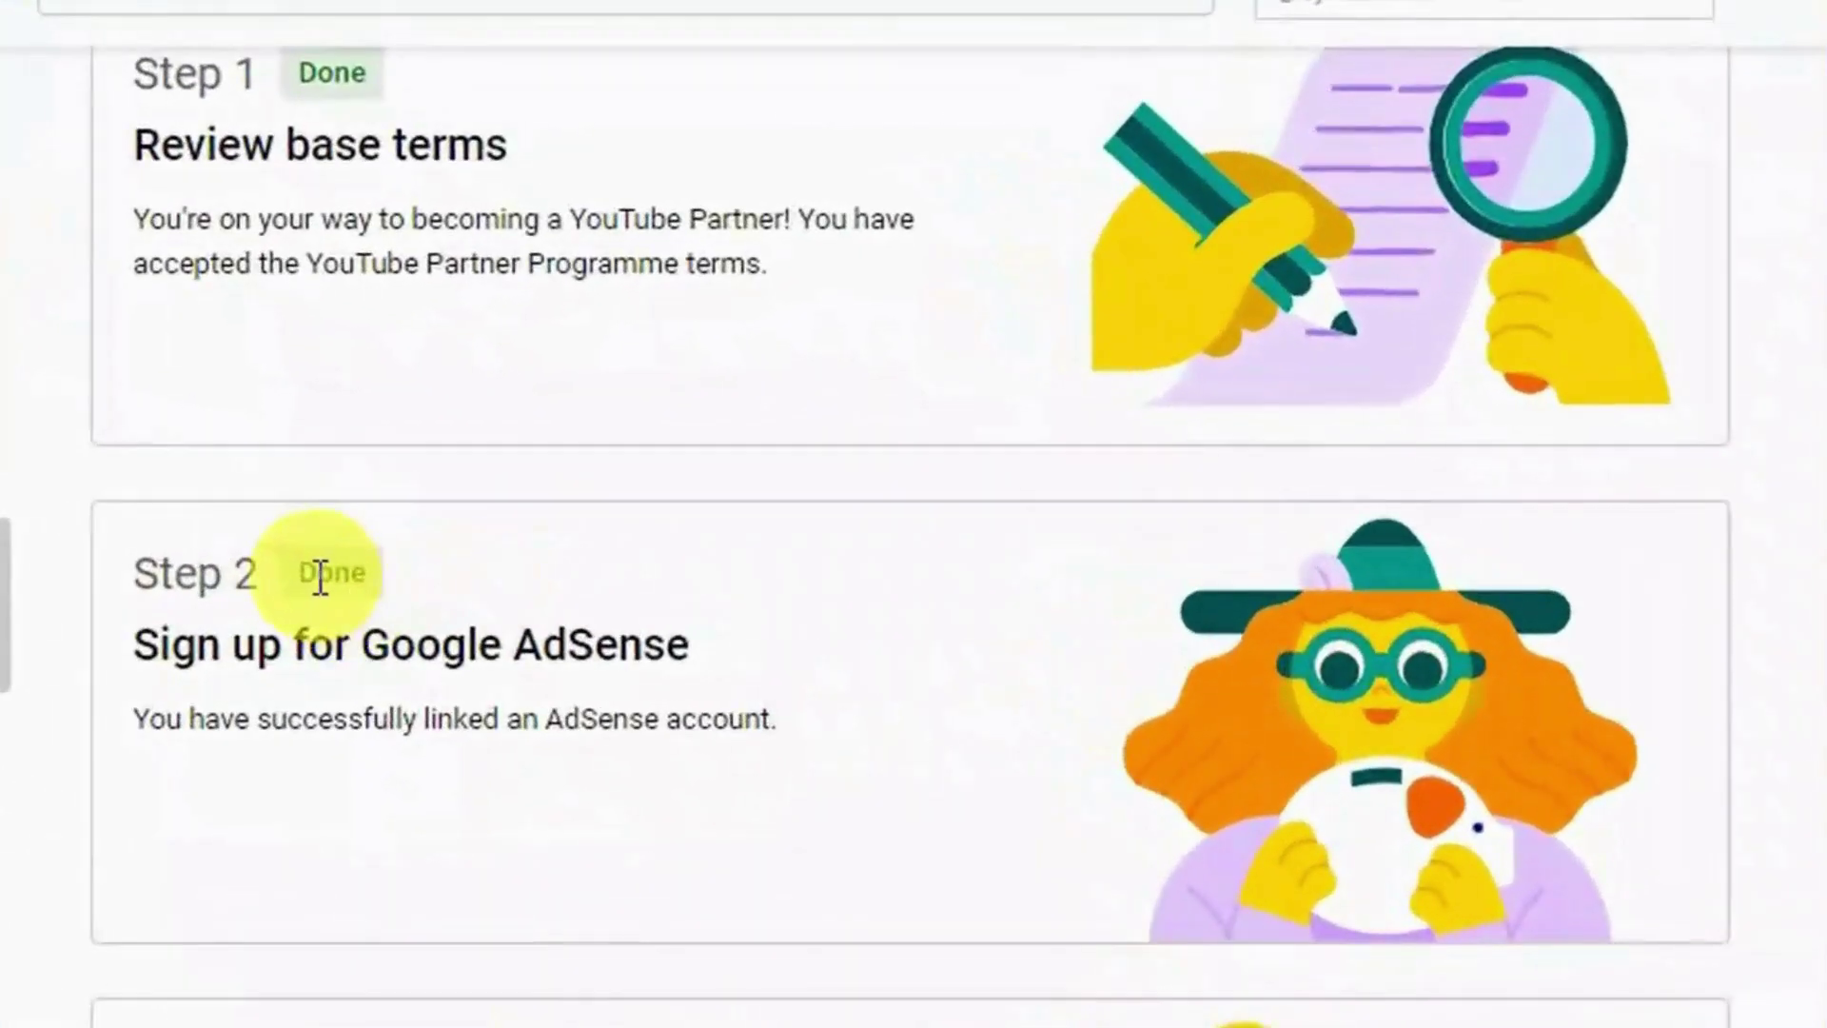
{"action": "left_click_drag", "start_coordinate": [303, 572], "coordinate": [429, 591]}
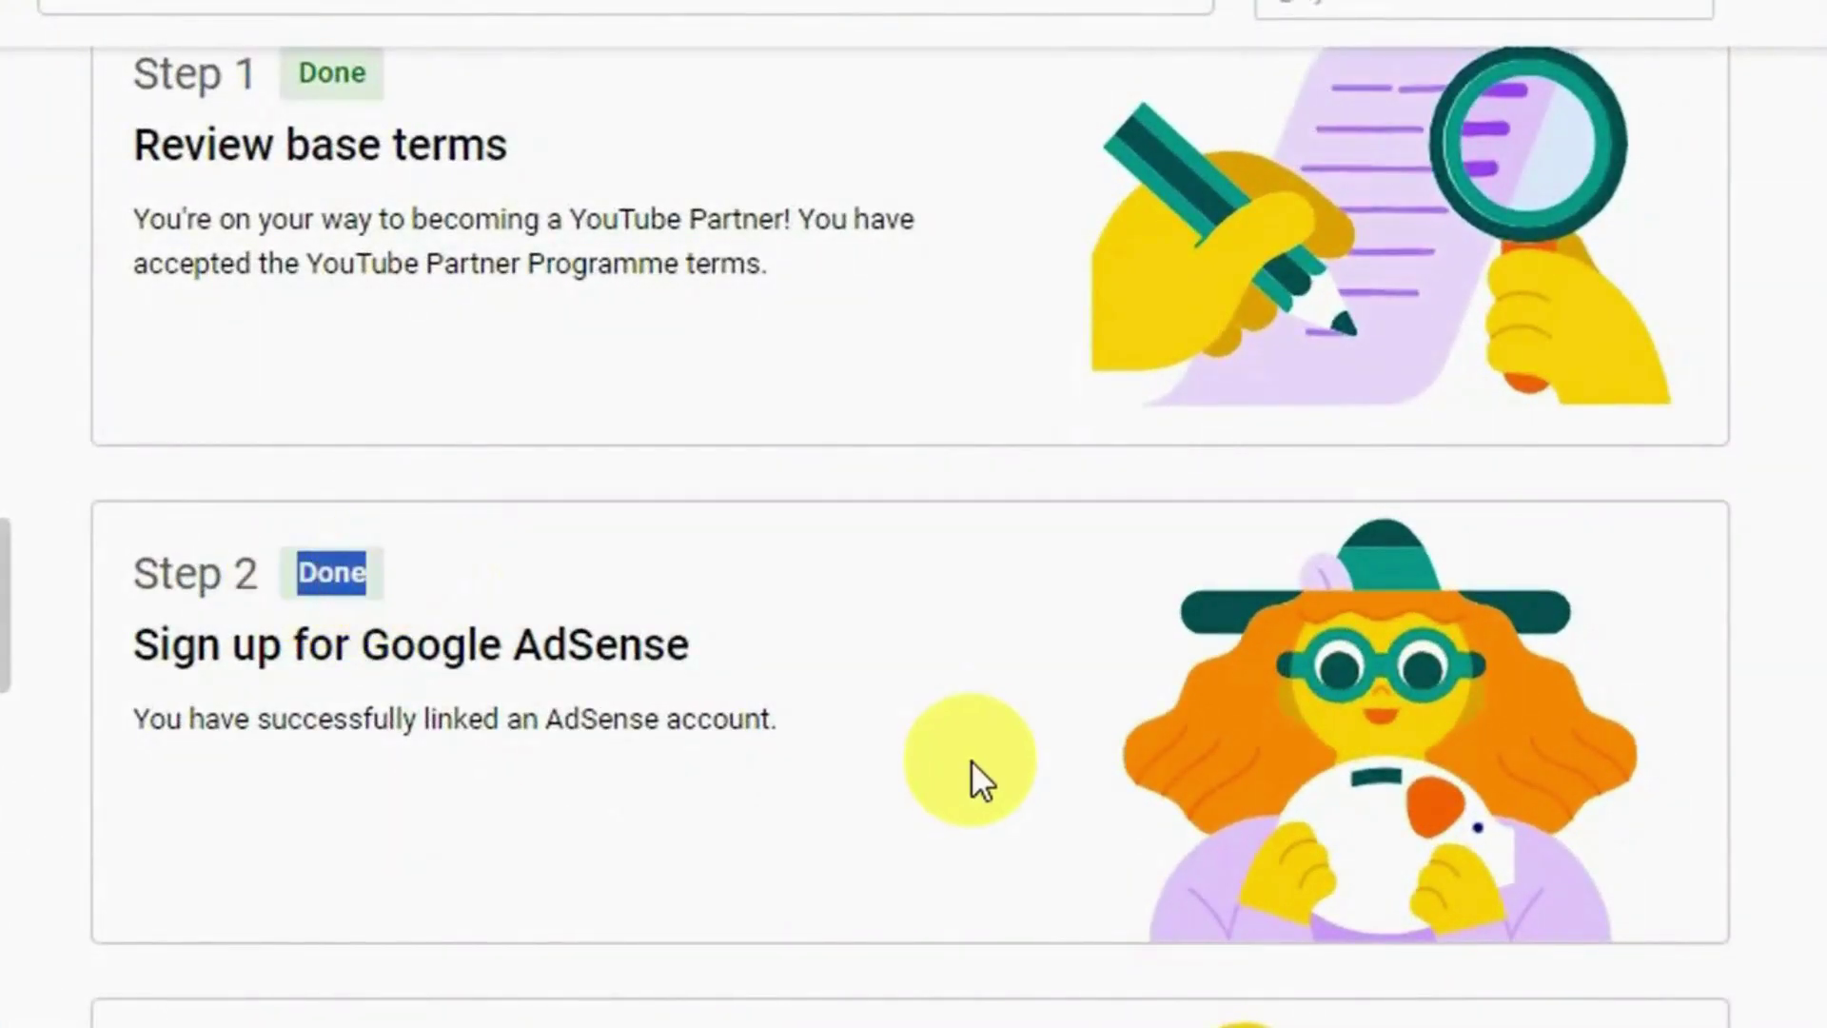
{"action": "scroll", "coordinate": [971, 759], "scroll_direction": "down", "scroll_amount": 2}
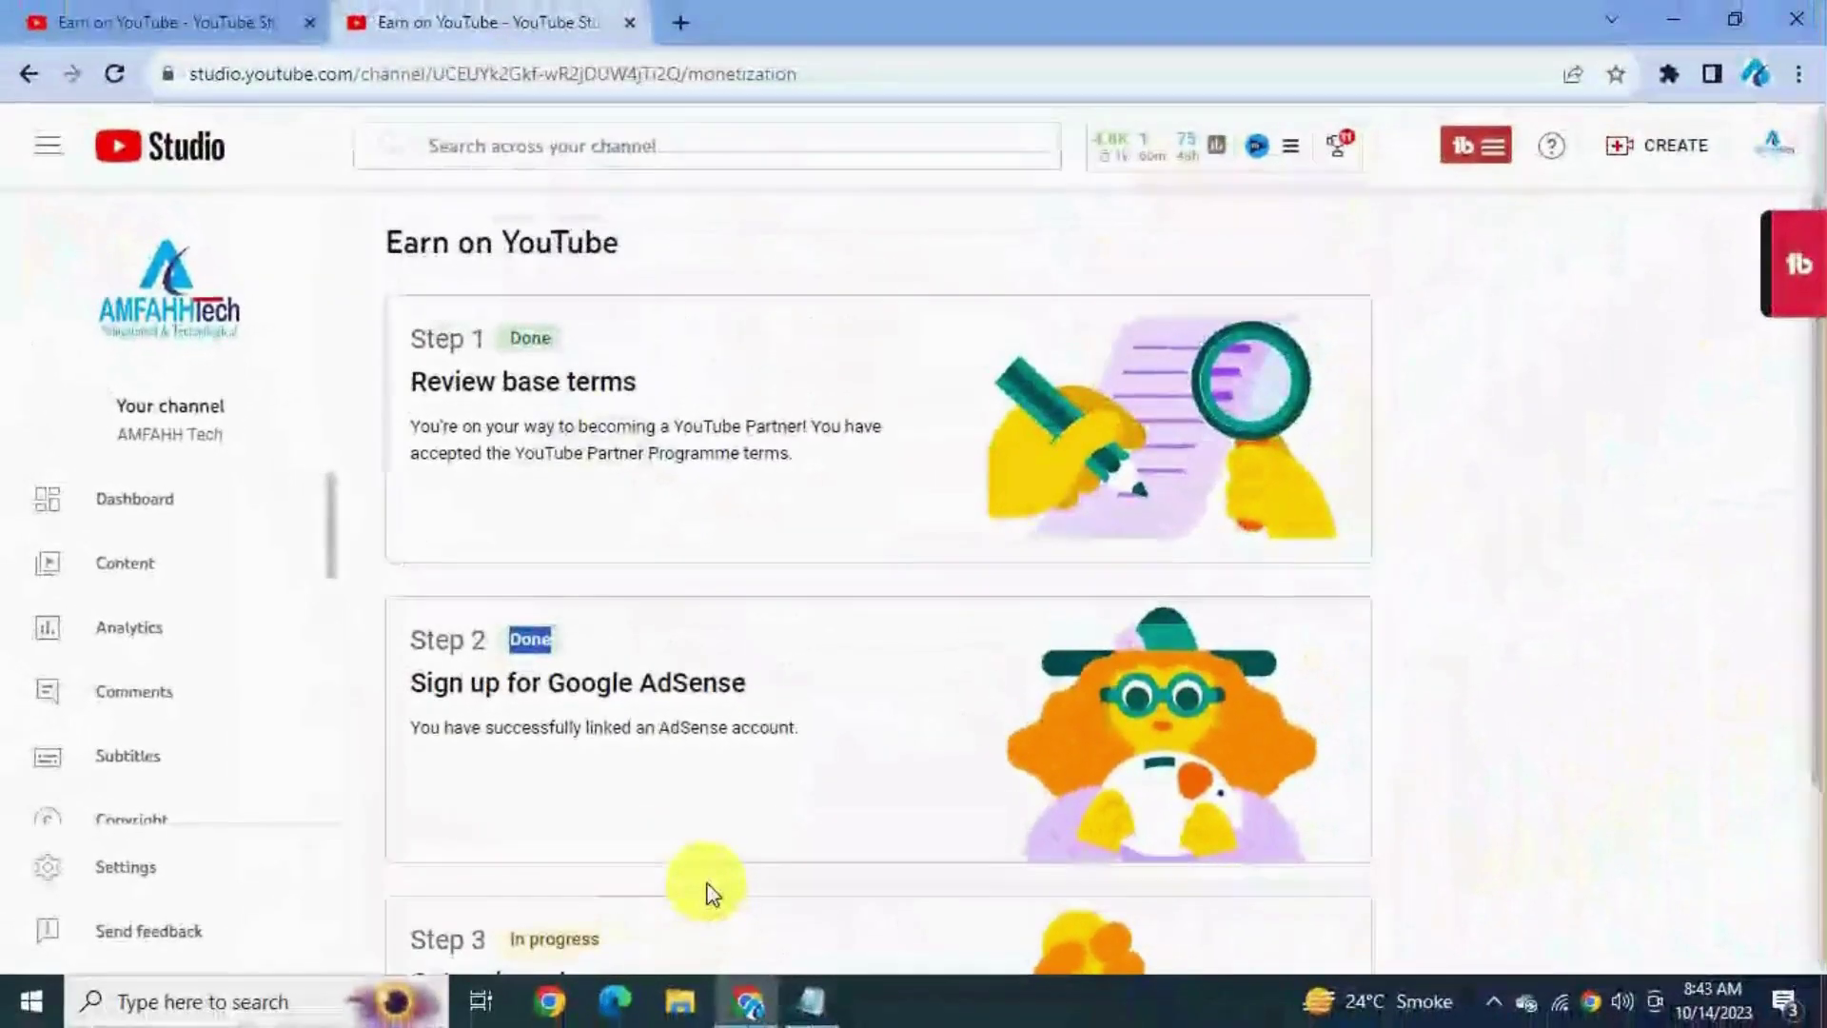
{"action": "scroll", "coordinate": [711, 894], "scroll_direction": "down", "scroll_amount": 3}
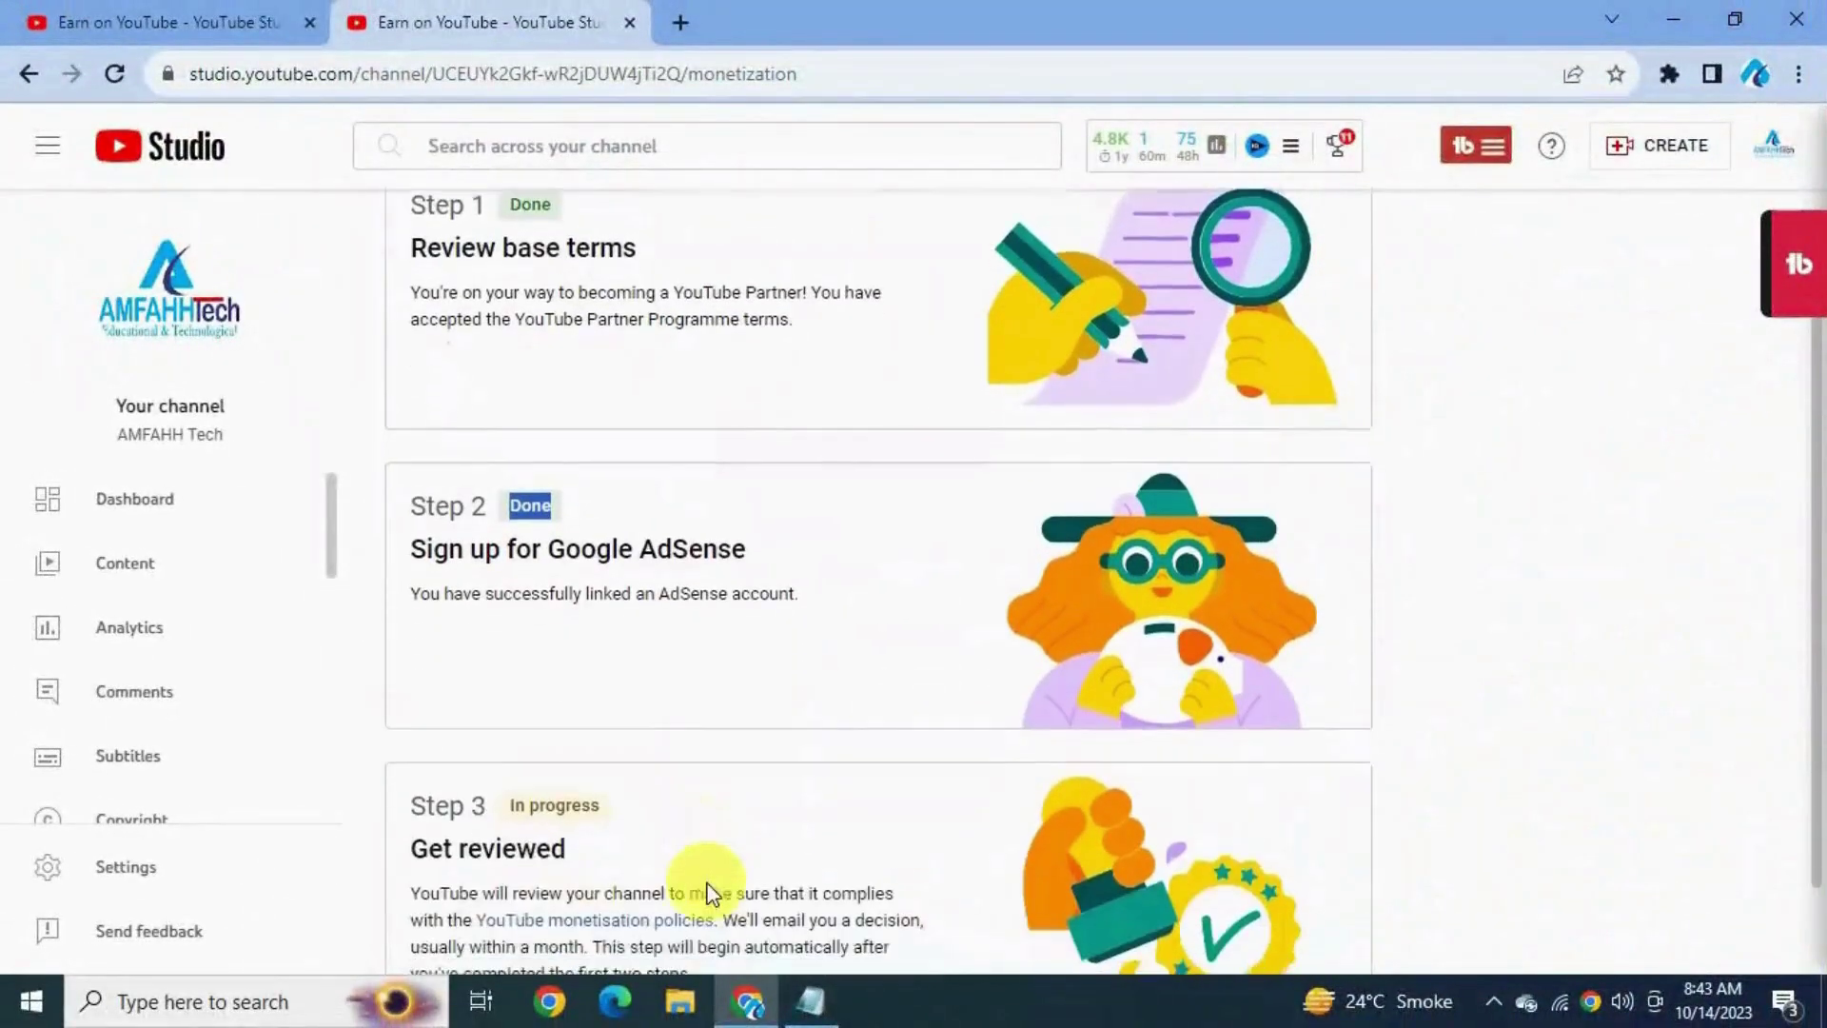